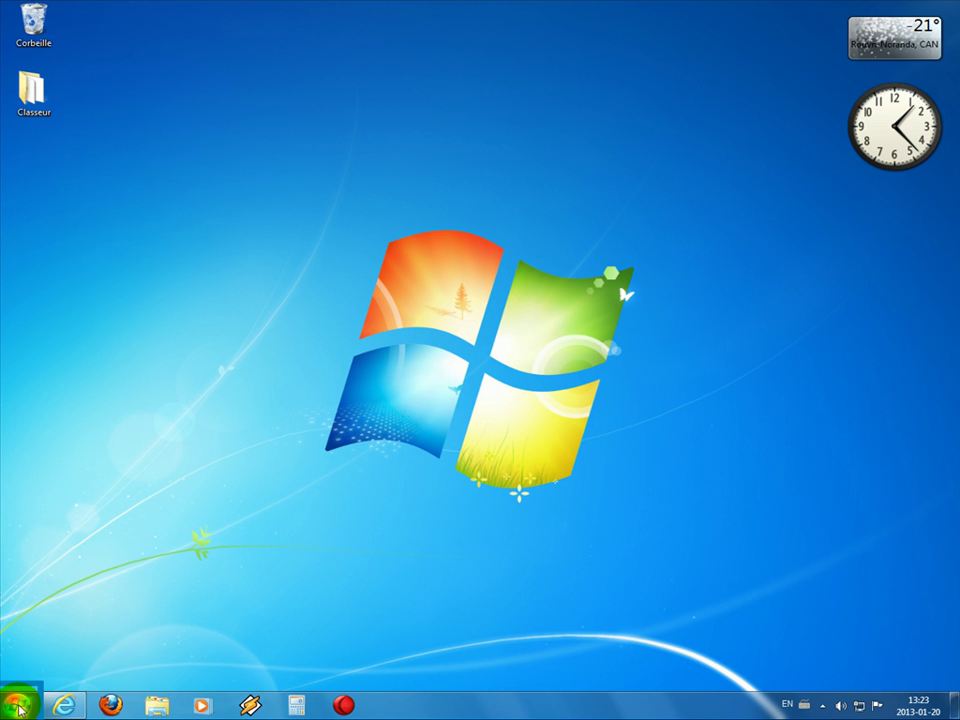
Step: Create a desktop shortcut for Microsoft Word 2010 from its entry in the Microsoft Office program folder
click(20, 706)
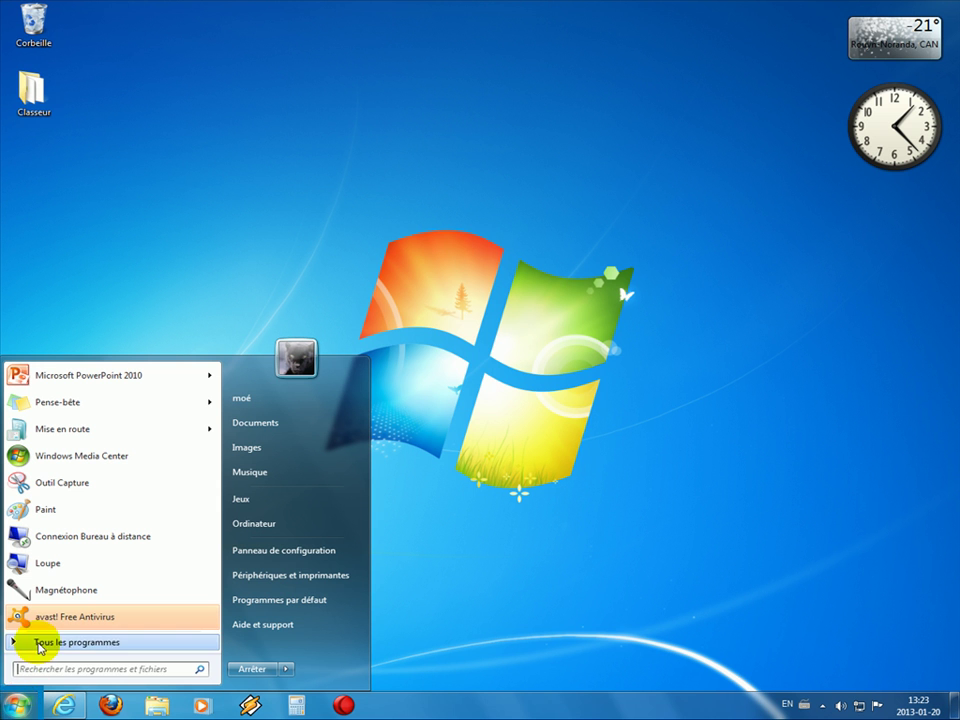
click(40, 648)
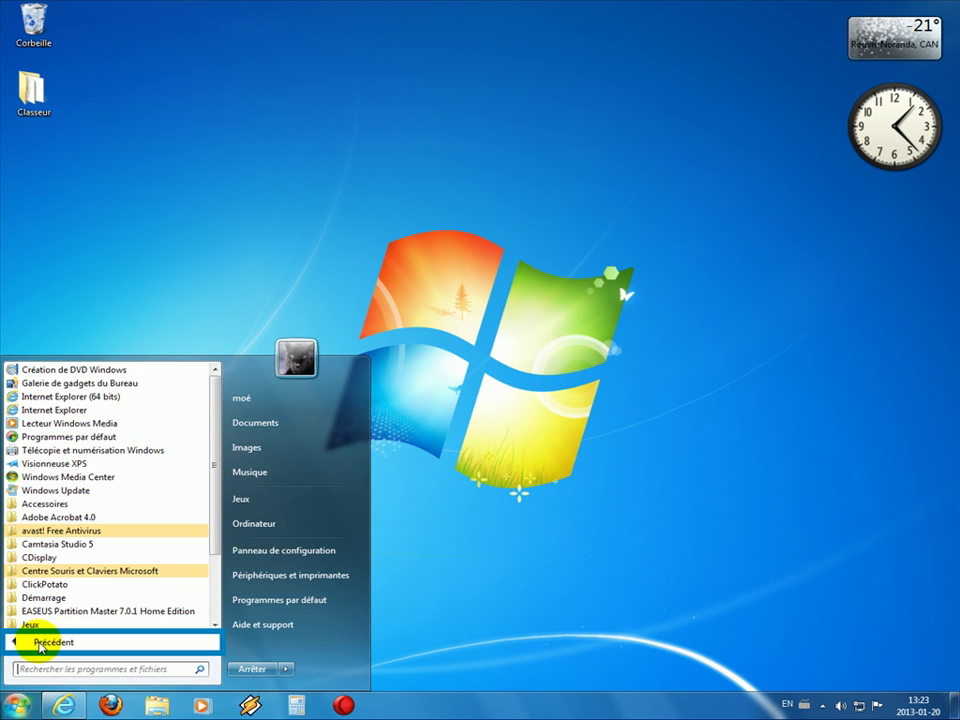
drag(209, 556, 205, 621)
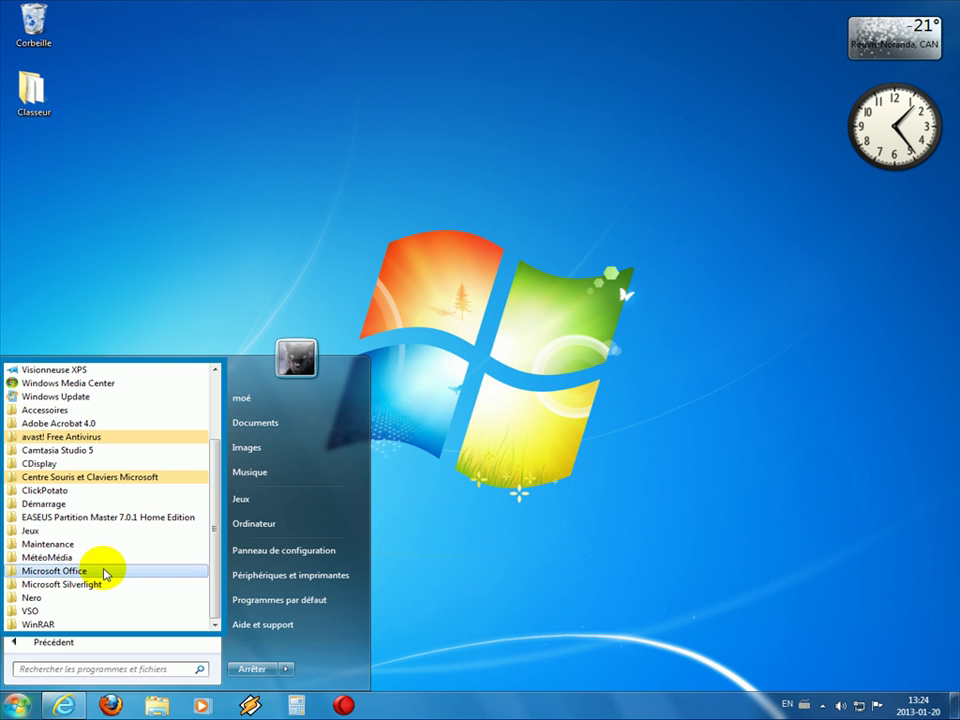
click(105, 571)
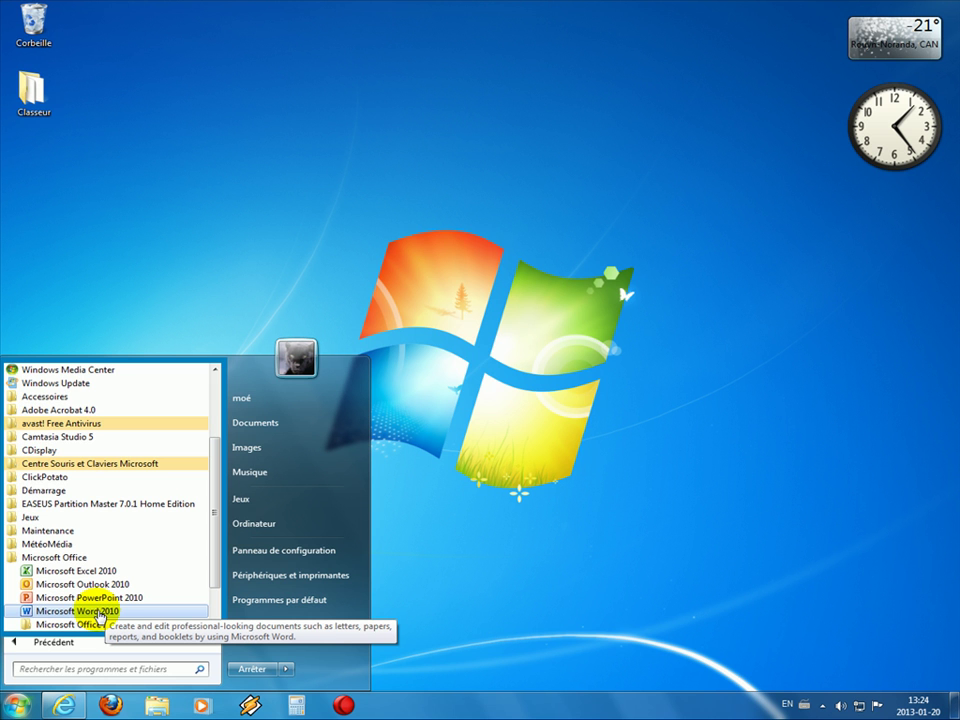
click(95, 612)
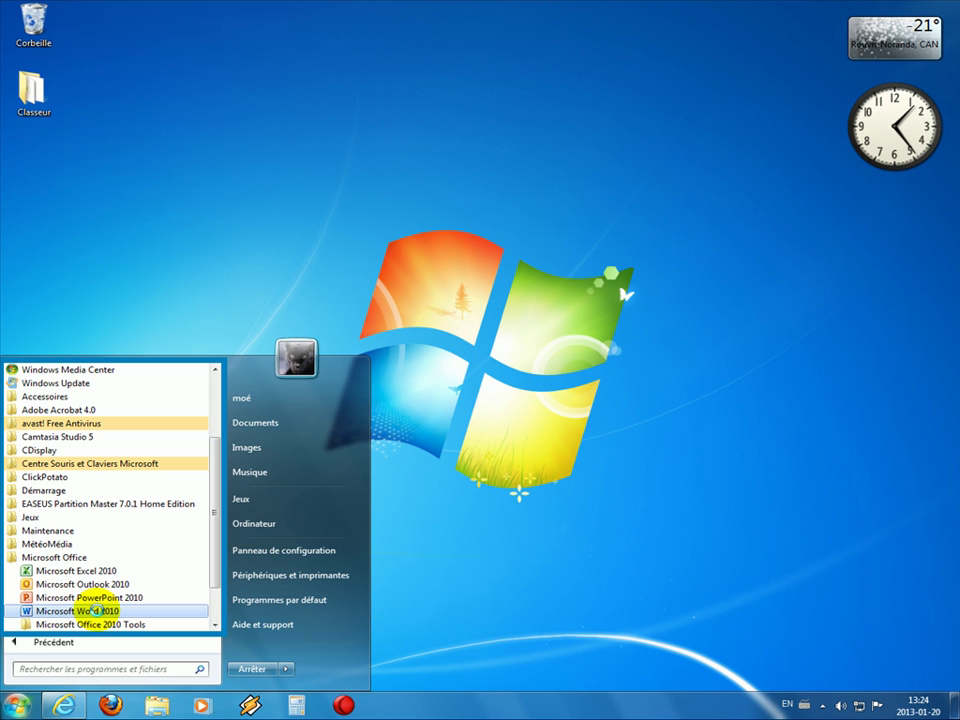
right_click(92, 610)
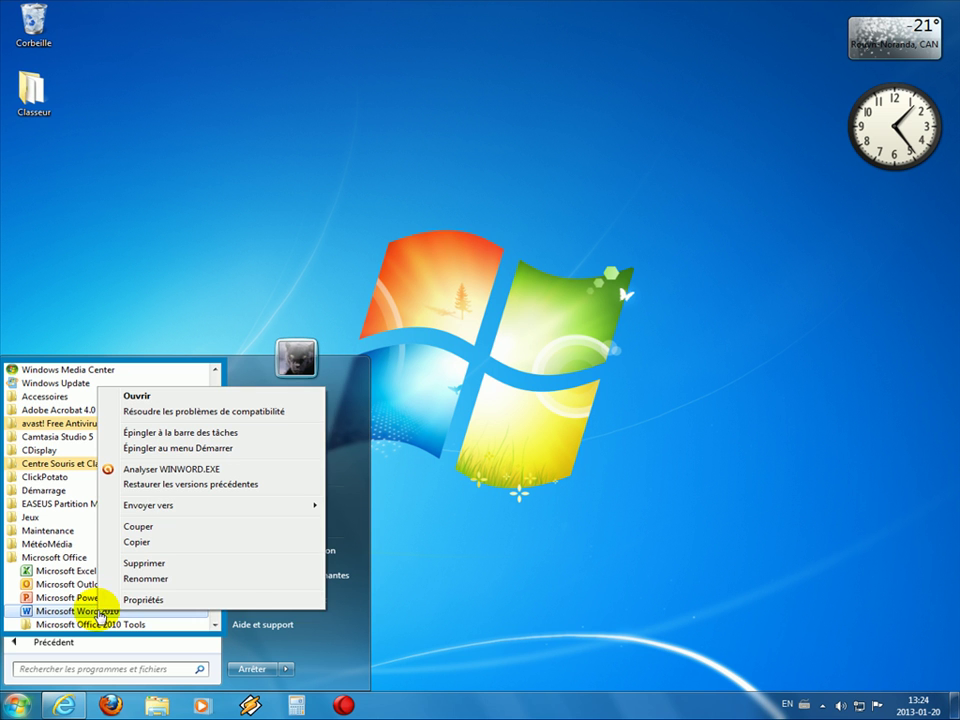
mouse_move(155, 511)
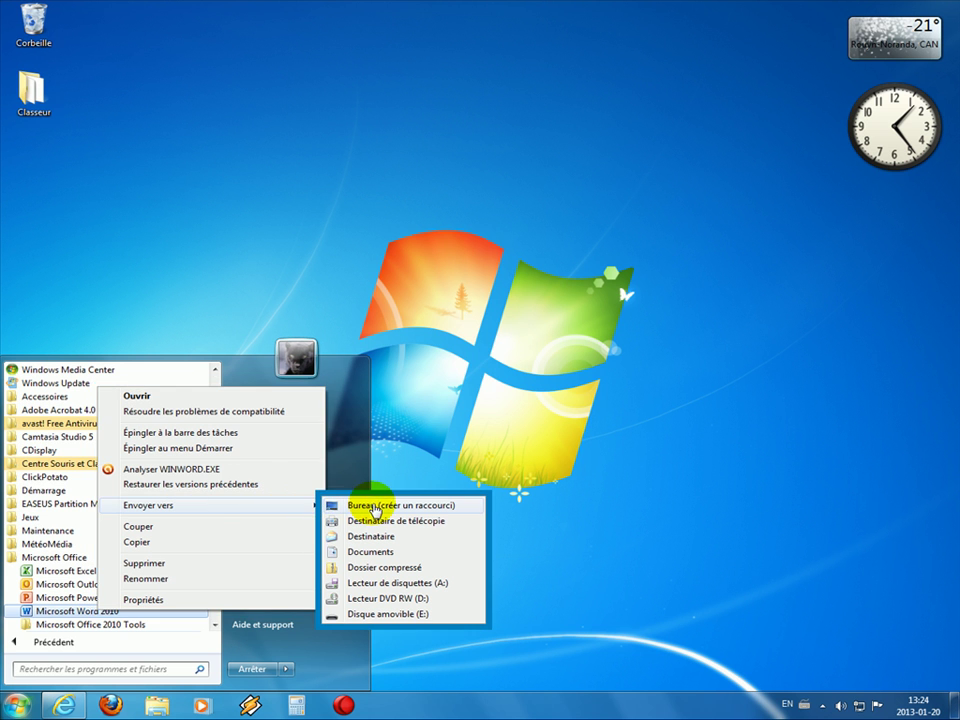
click(375, 507)
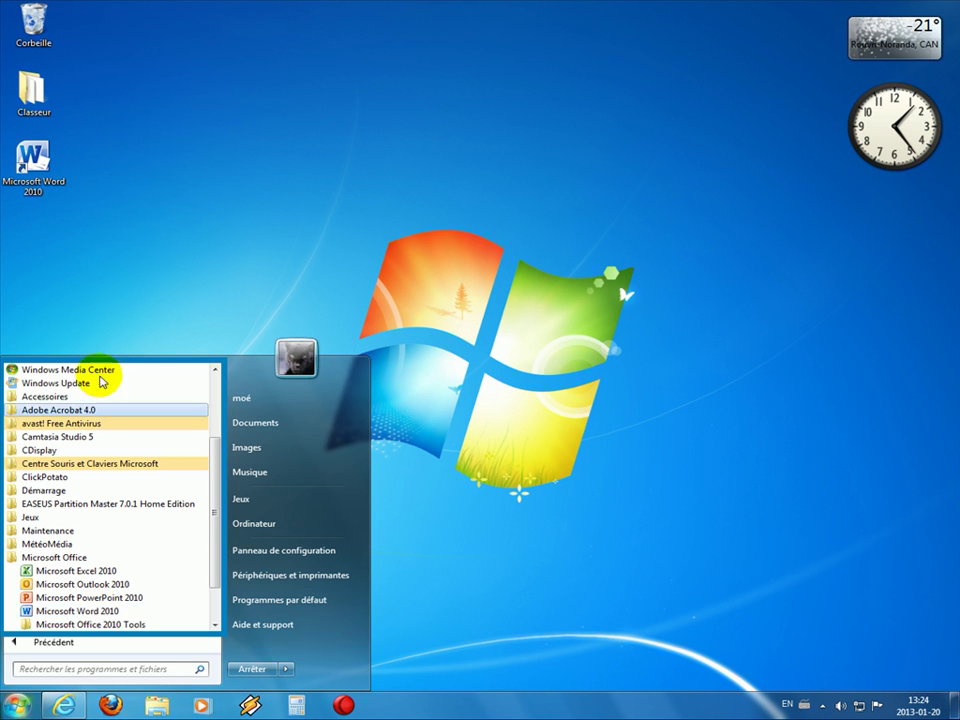
Step: Launch Microsoft Word 2010 from its new desktop shortcut
click(114, 229)
click(38, 178)
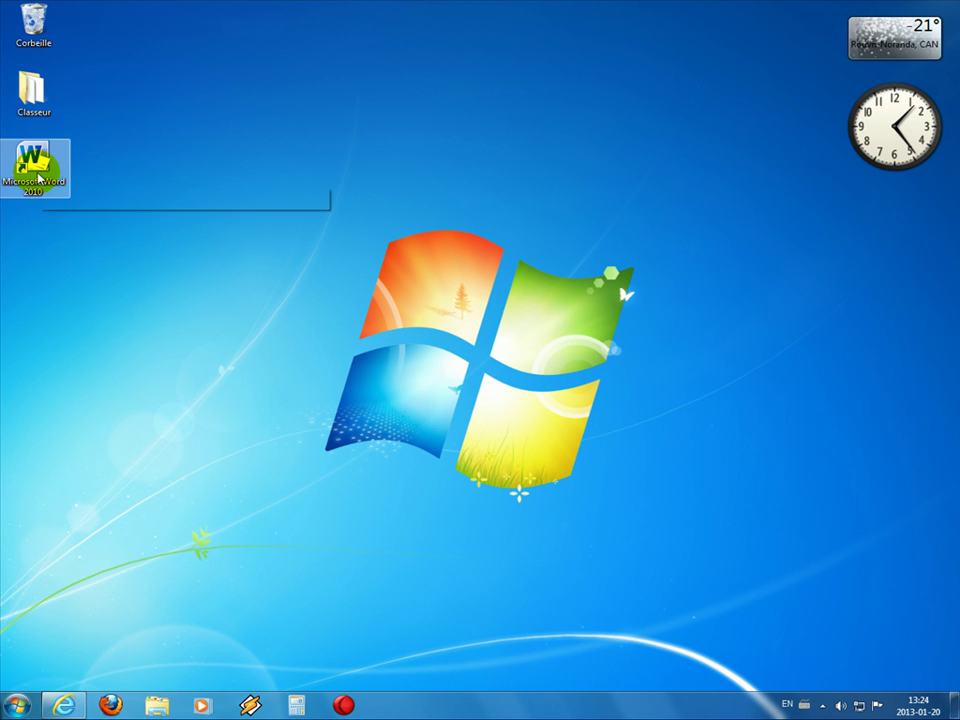
double_click(40, 167)
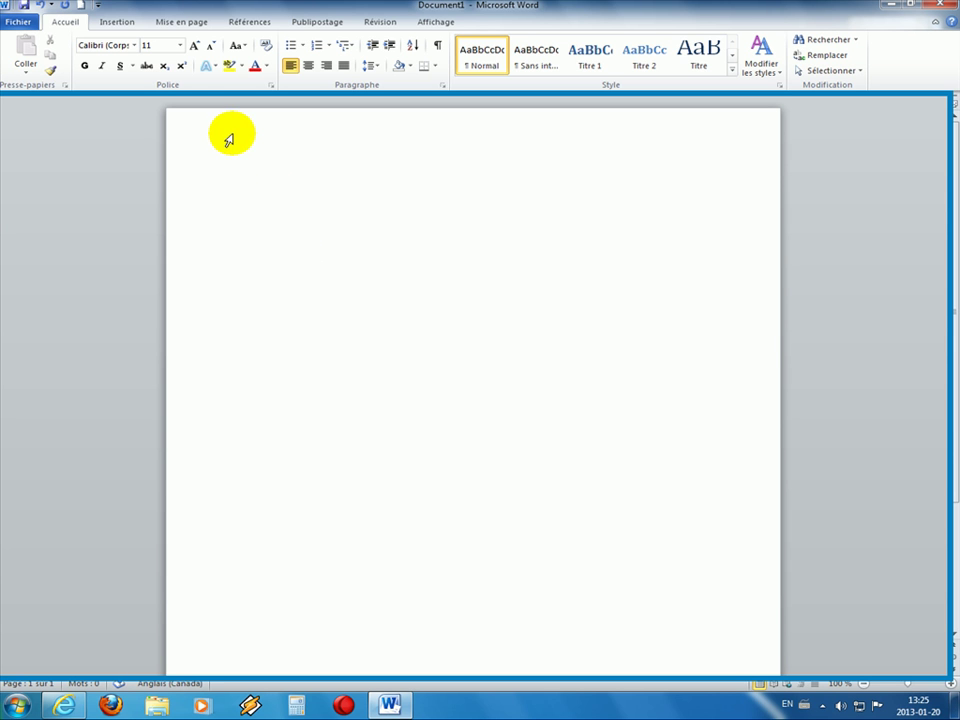
Step: Apply the Normales margin preset to the blank document, with 2,54 cm top and bottom and 3,18 cm left and right
click(199, 30)
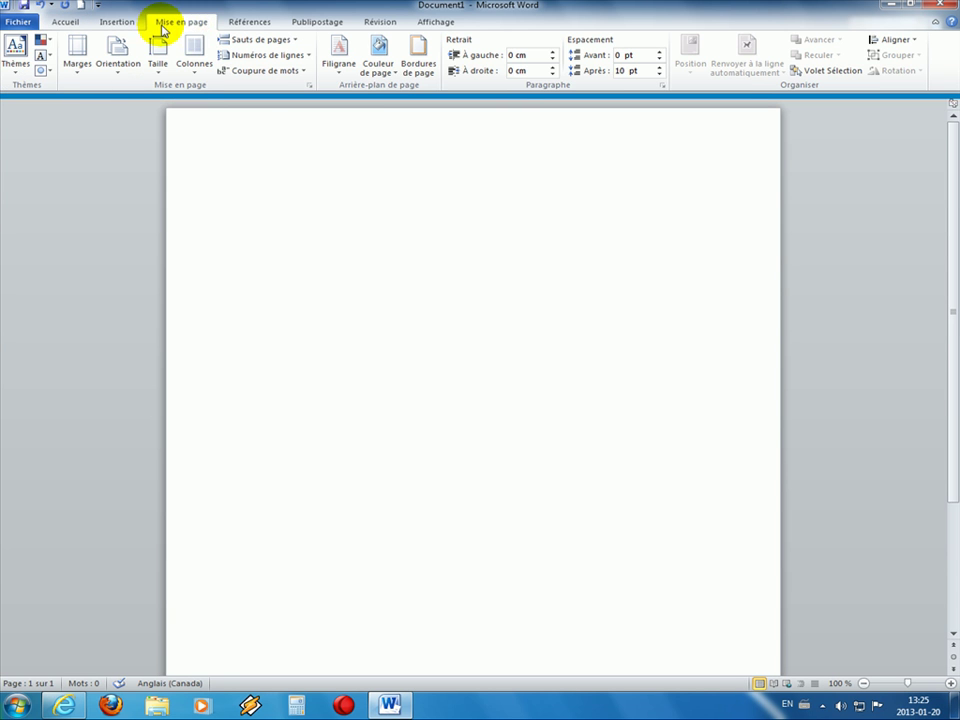
click(81, 78)
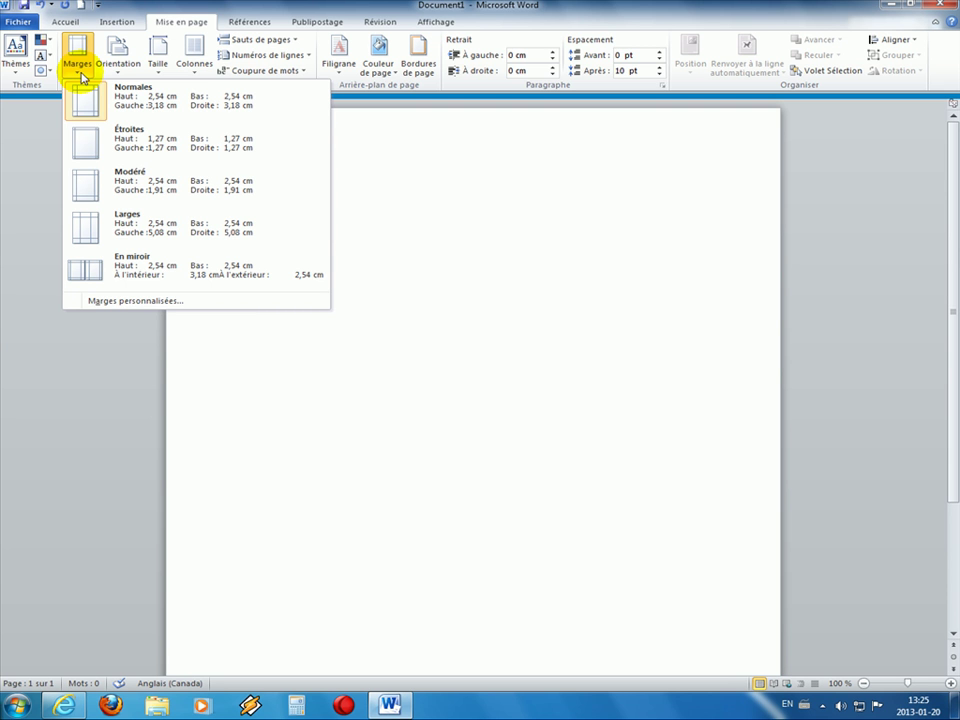
click(137, 110)
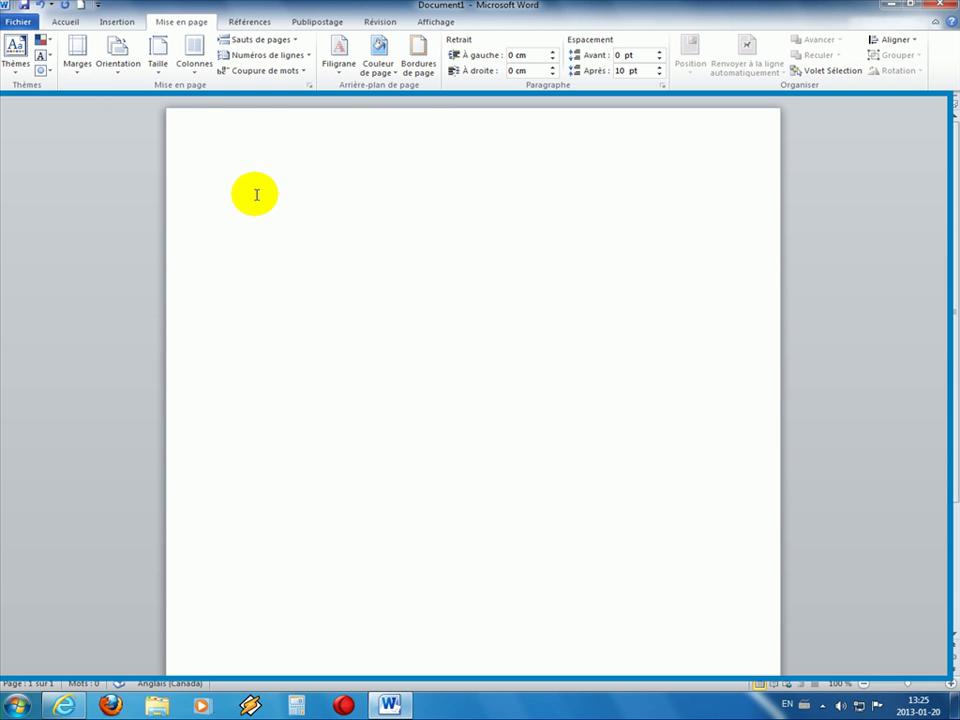
Step: Try the Étroites margin preset of 1,27 cm on all sides, and restore the Normales preset
click(86, 69)
click(130, 144)
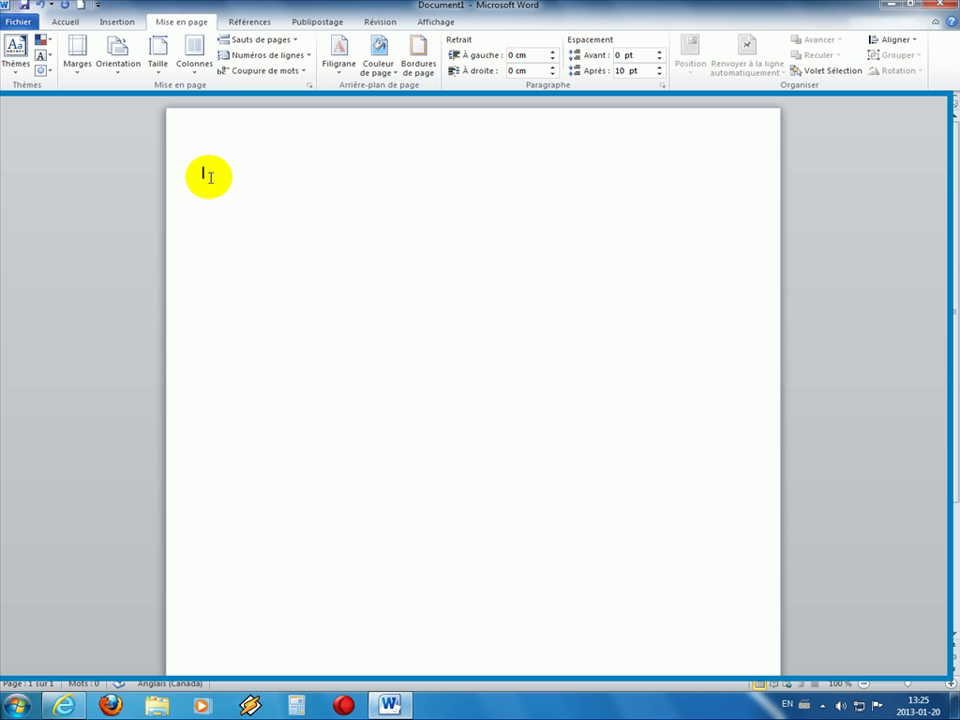
click(76, 56)
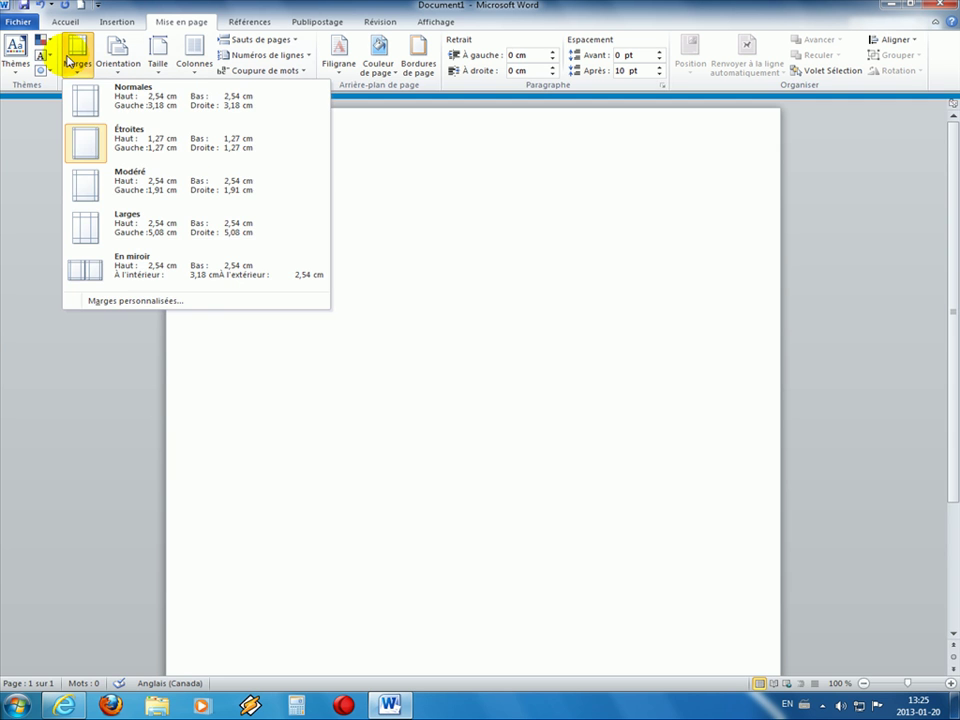
click(86, 103)
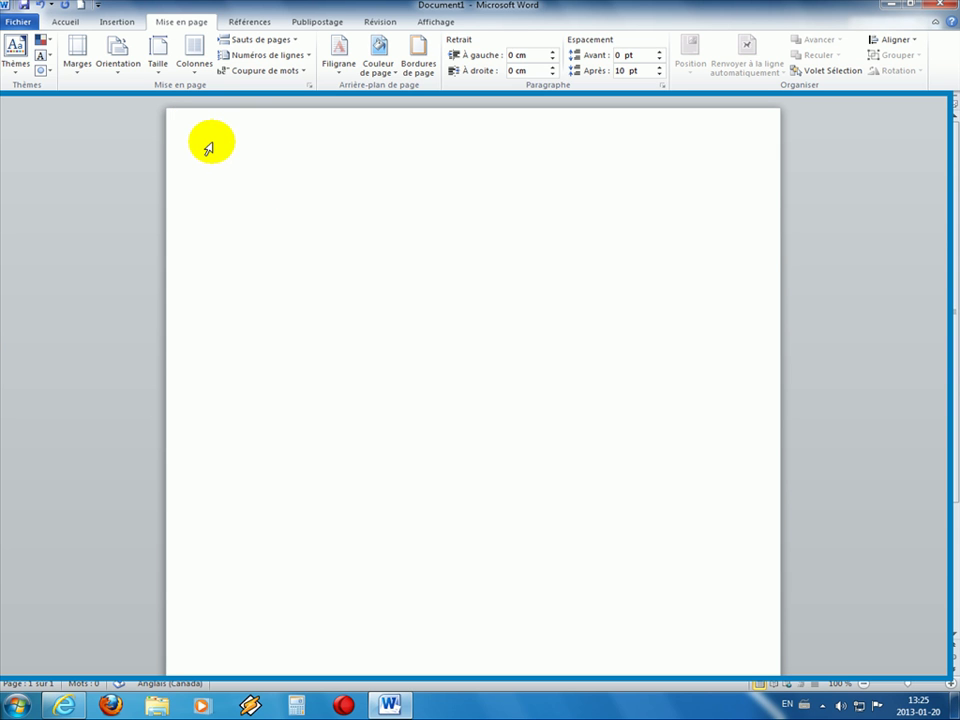
Step: Try the Paysage page orientation, and set the page back to Portrait
click(112, 55)
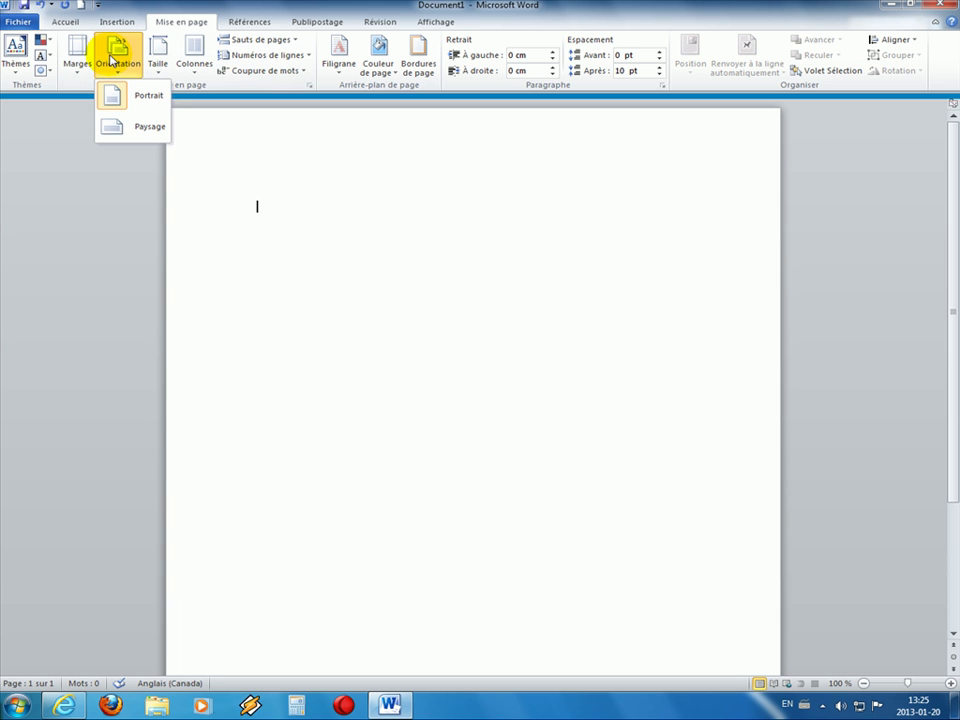
click(148, 134)
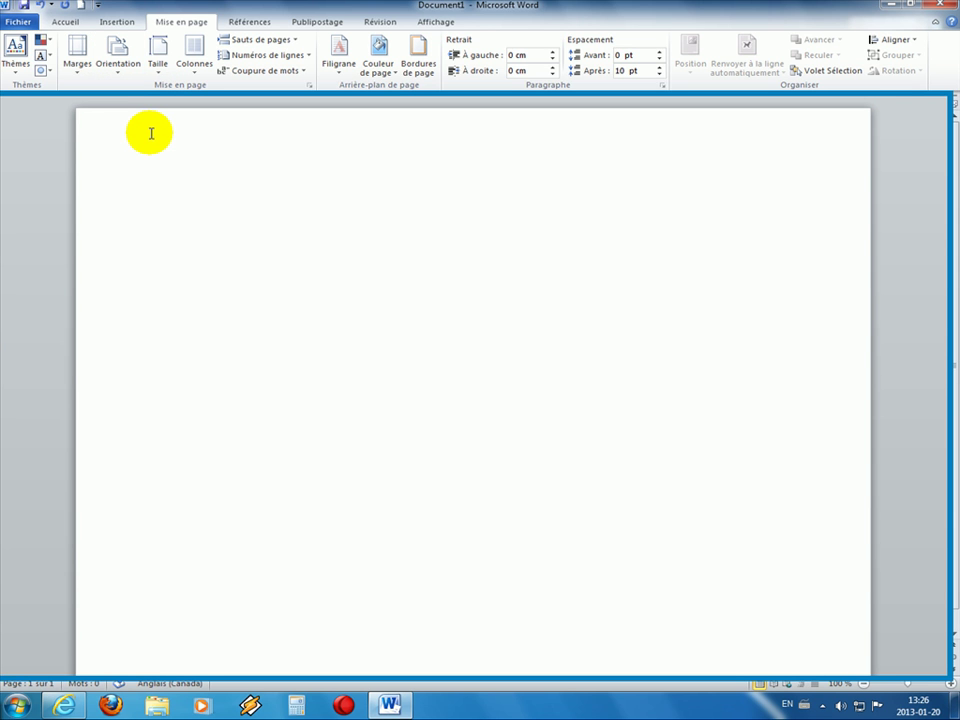
click(127, 69)
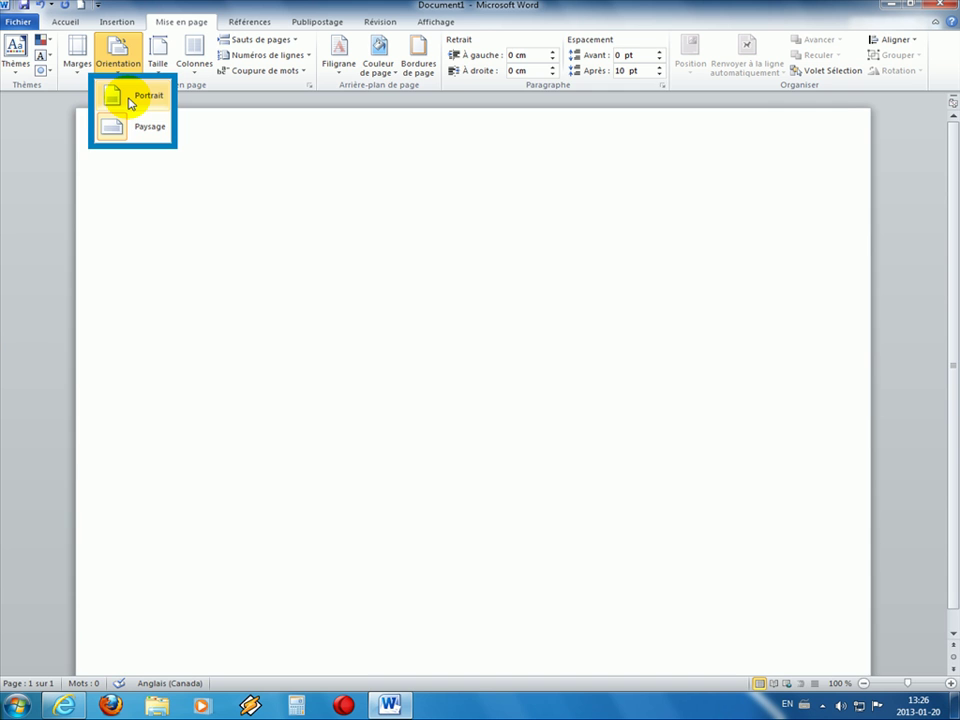
click(130, 103)
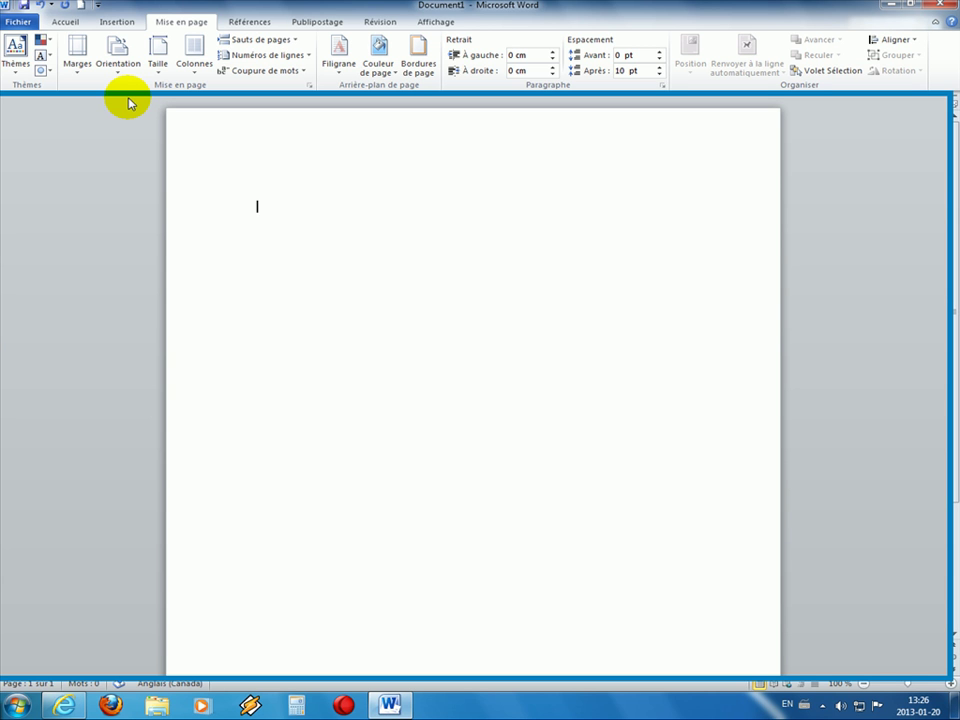
Step: Enter the recipient's full name and postal address as a three-line block with single line breaks, and leave blank lines below it
text(Madame Gigi Lalobrigida)
key(Return)
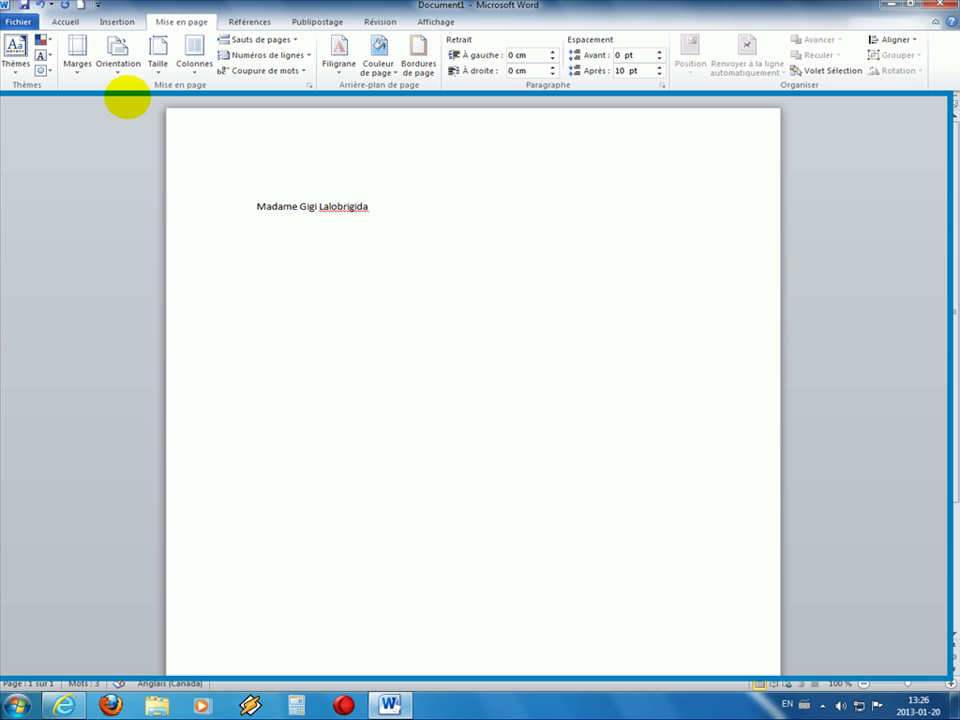
key(shift+Return)
text(4550  de la Verdure)
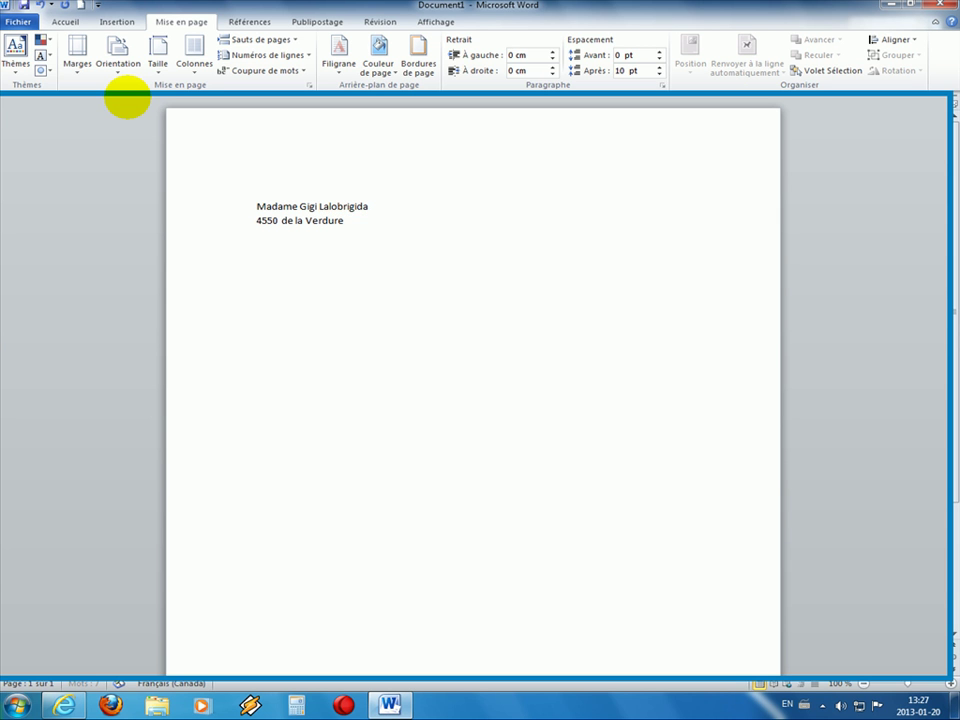
key(Return)
text(Montréal, Québec)
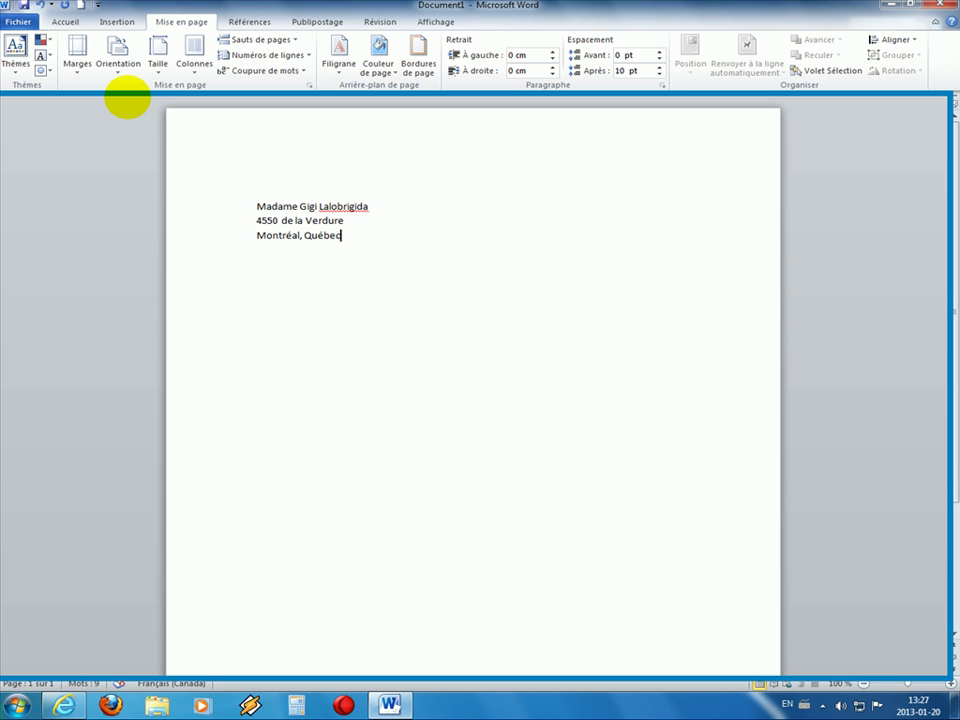
text( J9D)
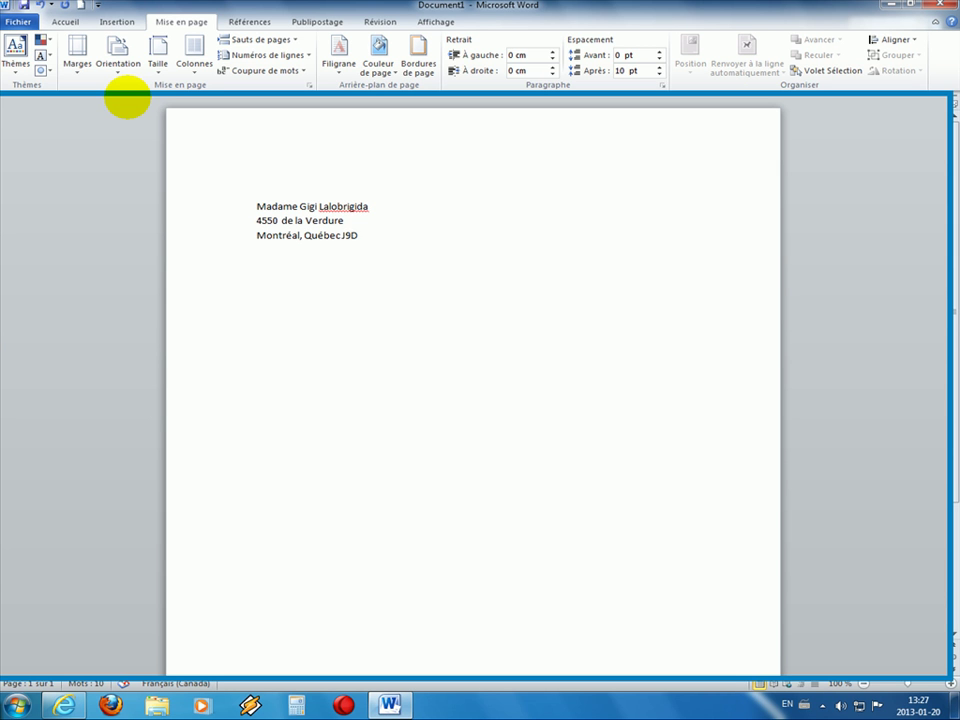
text( 3F4)
key(Return)
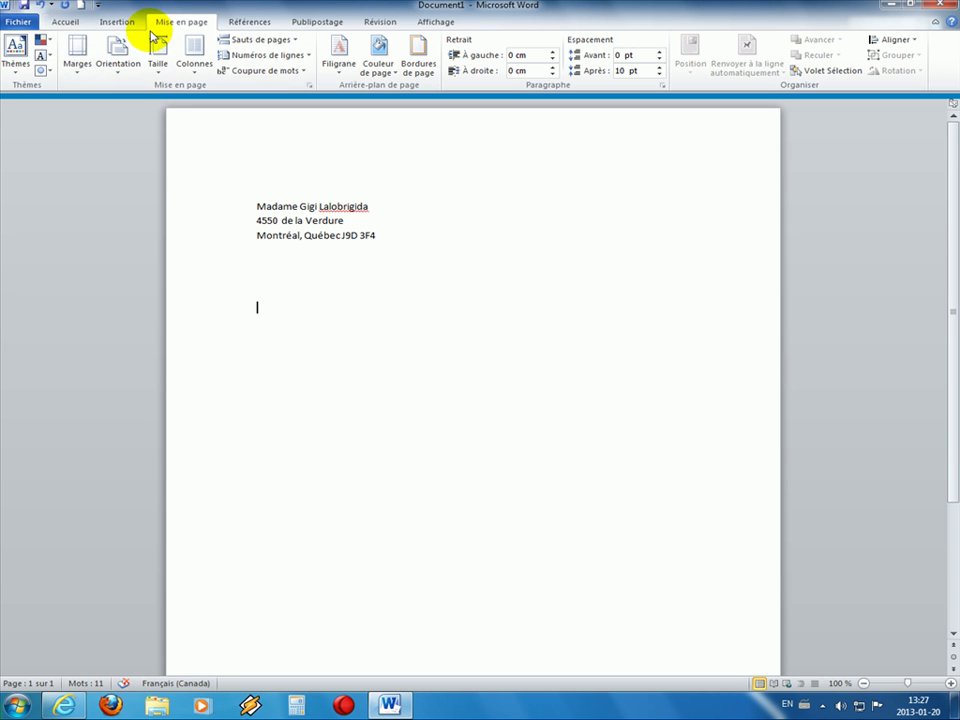
Step: Right-align the empty line below the address block and enter "Montréal, le 20 janvier 2013" as the date line
click(66, 22)
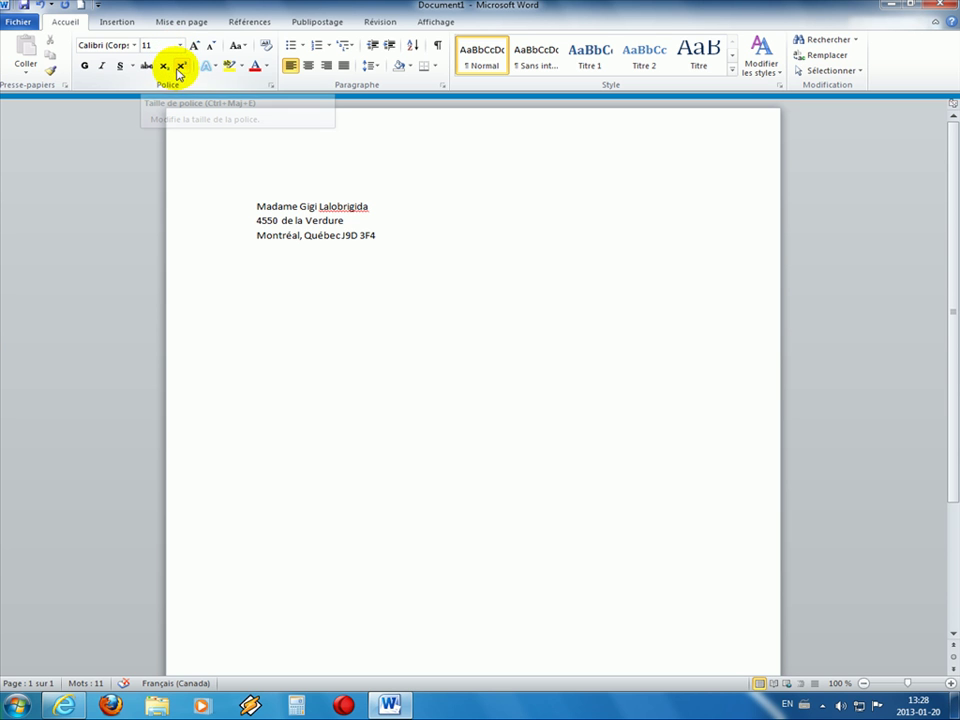
click(327, 70)
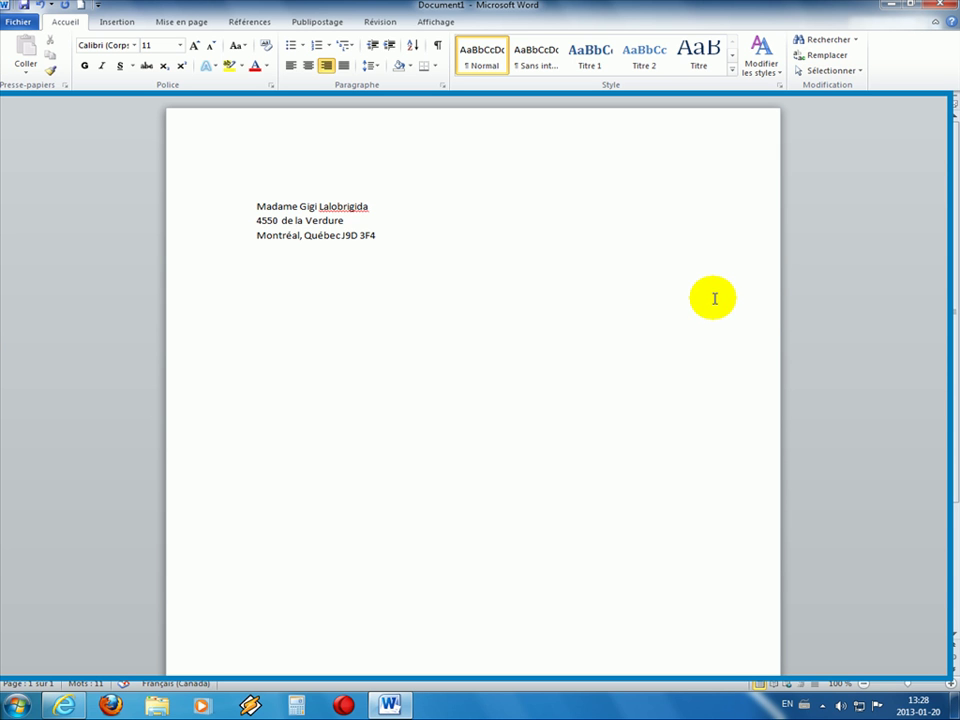
text(Montréal, le 21)
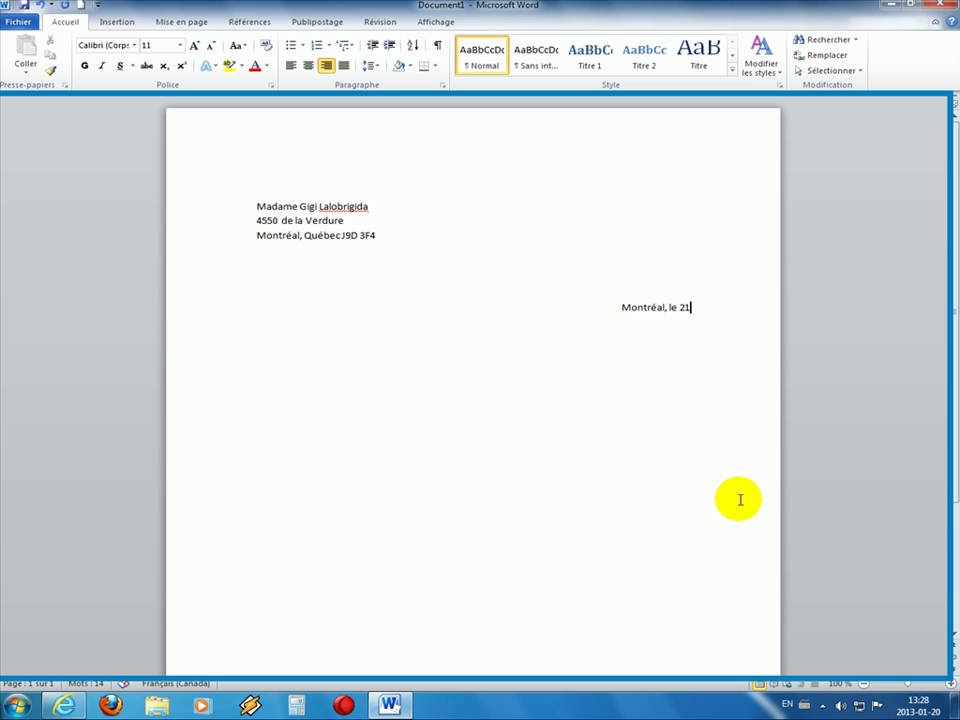
key(BackSpace)
text(0 janvi)
key(Return)
text(20)
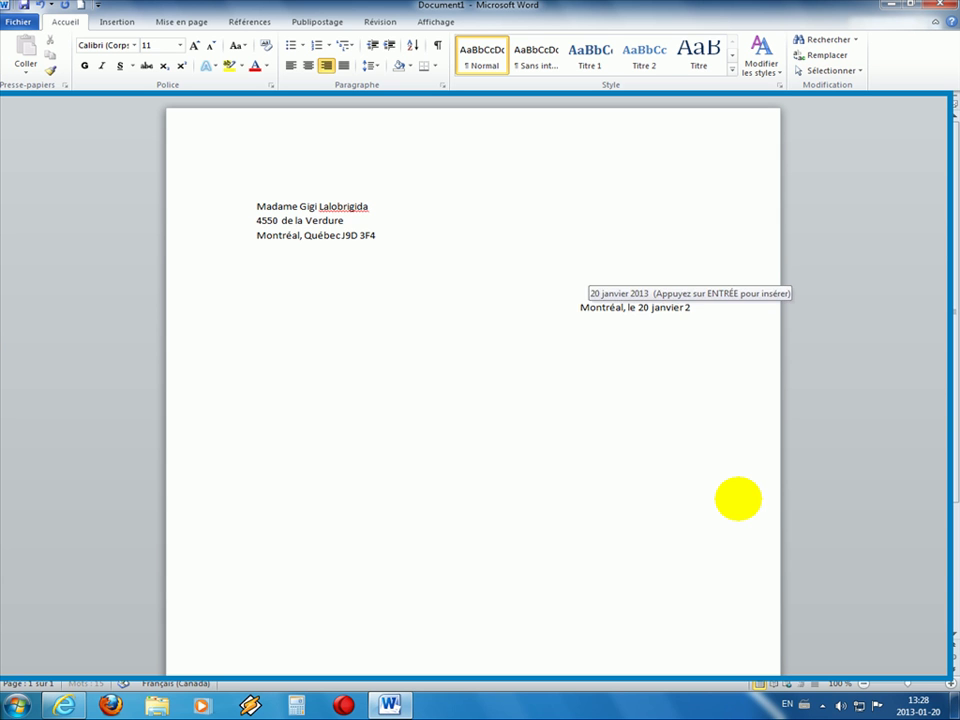
text(13)
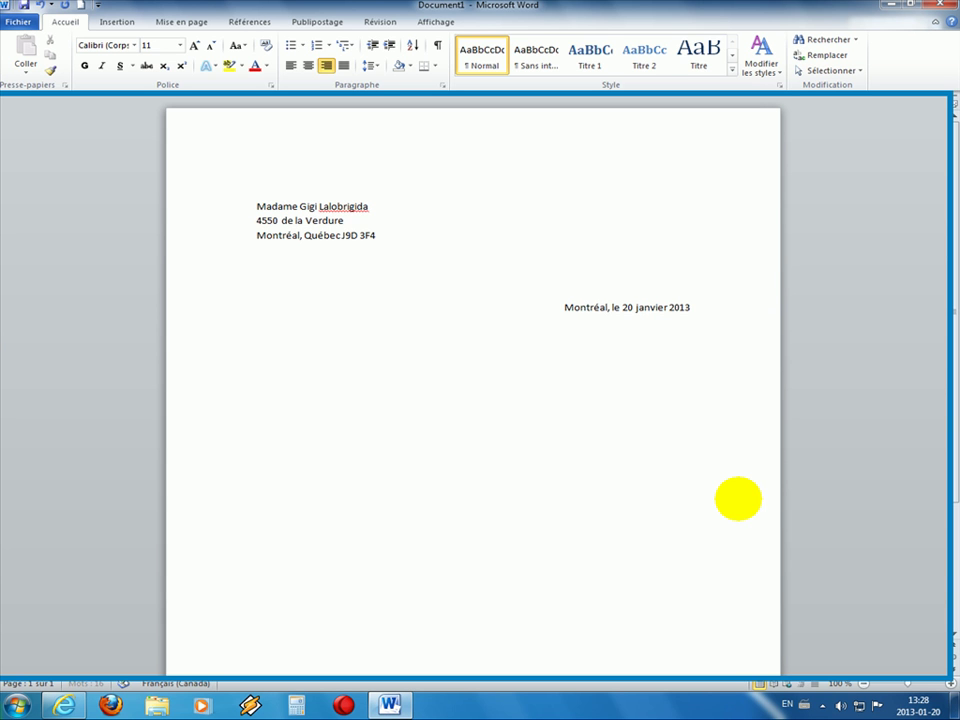
Step: Erase "janvier 2013" from the end of the date line
key(BackSpace)
key(BackSpace)
key(BackSpace)
key(BackSpace)
key(BackSpace)
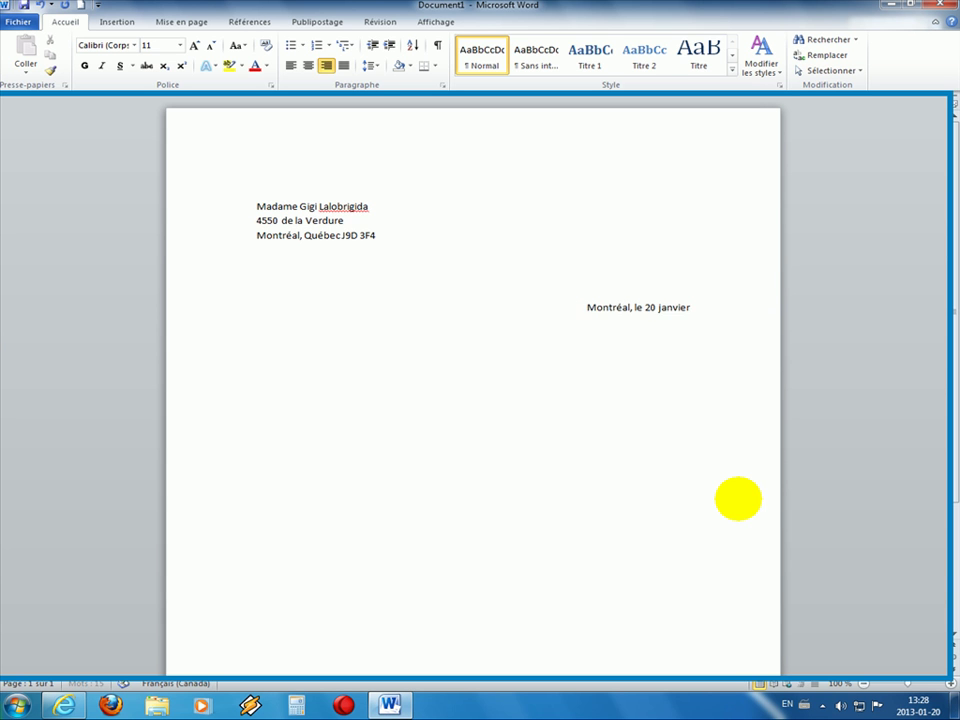
key(BackSpace)
text(r)
key(BackSpace)
key(BackSpace)
key(BackSpace)
key(BackSpace)
key(BackSpace)
key(BackSpace)
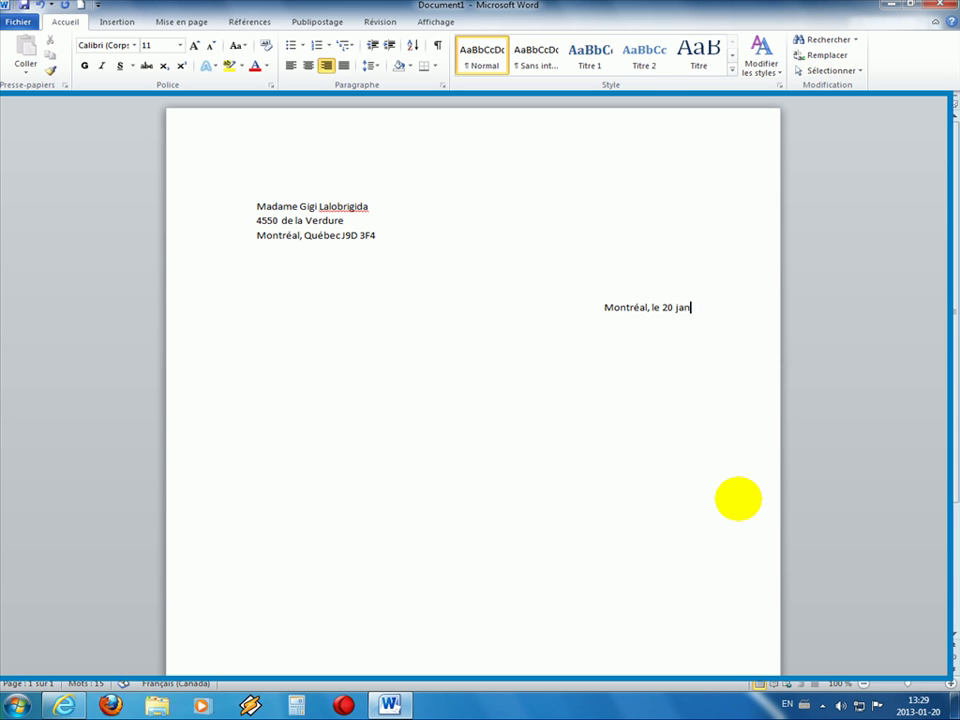
key(BackSpace)
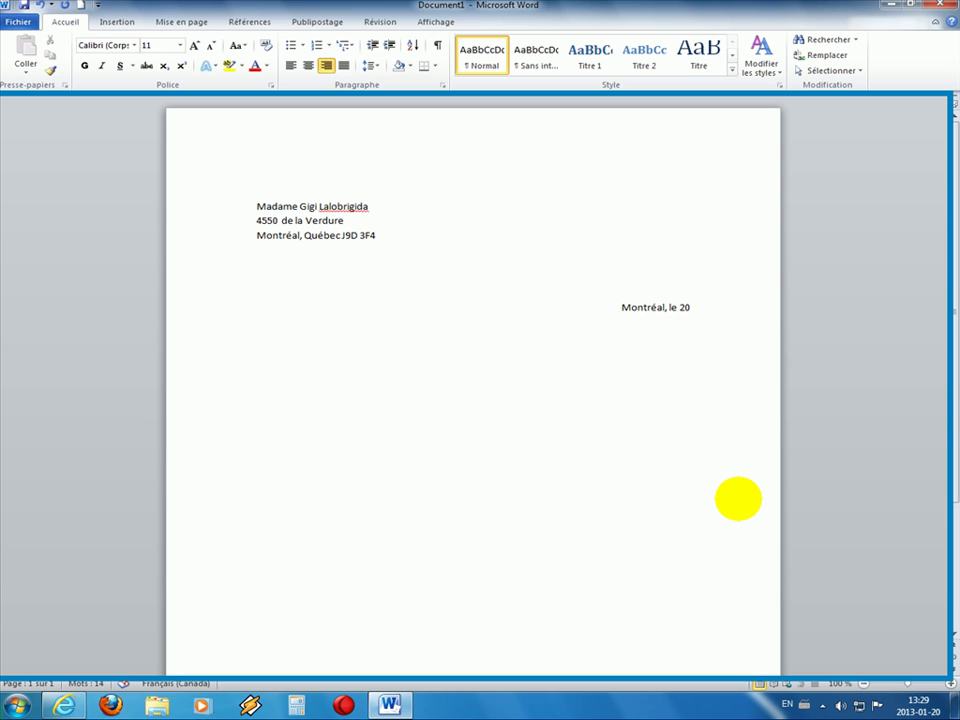
Step: Complete the date line with the suggested month "janvier" and the year "2013"
text(janvi)
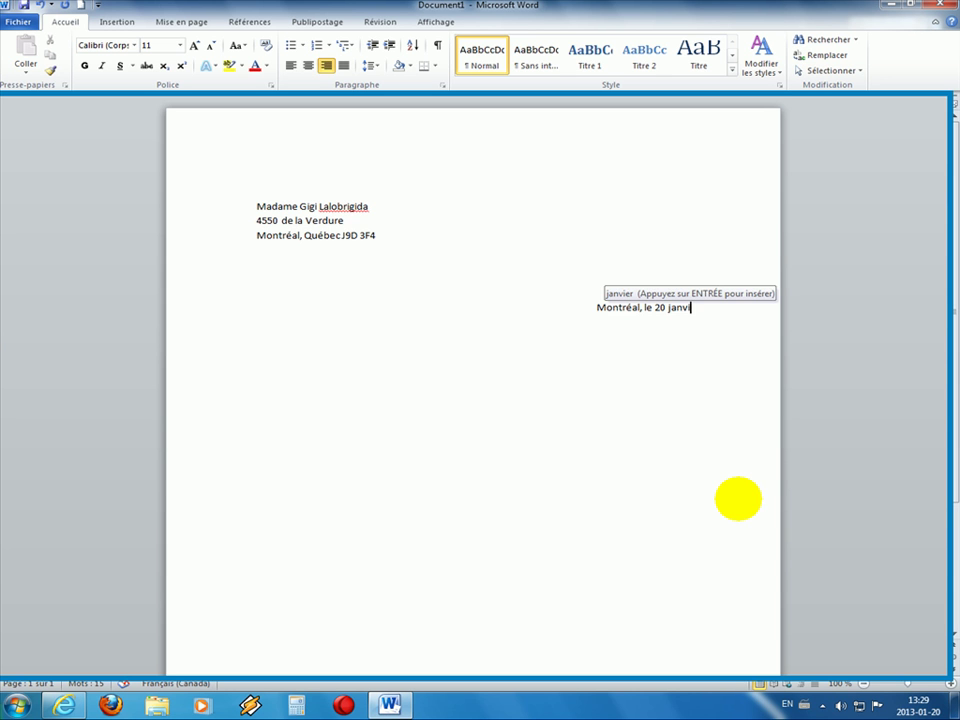
key(Return)
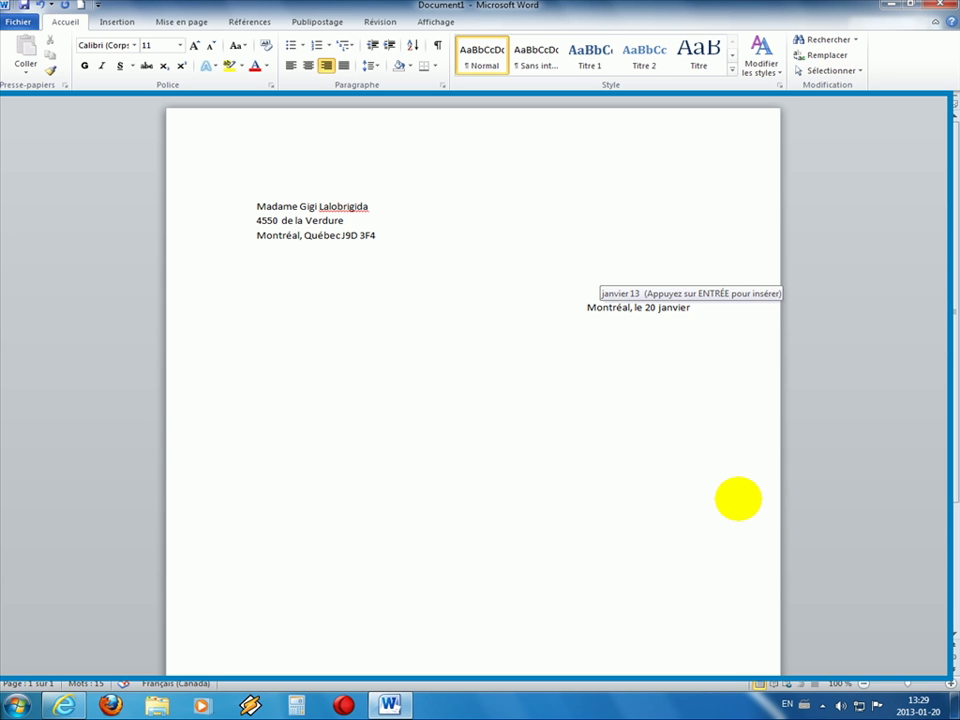
key(Return)
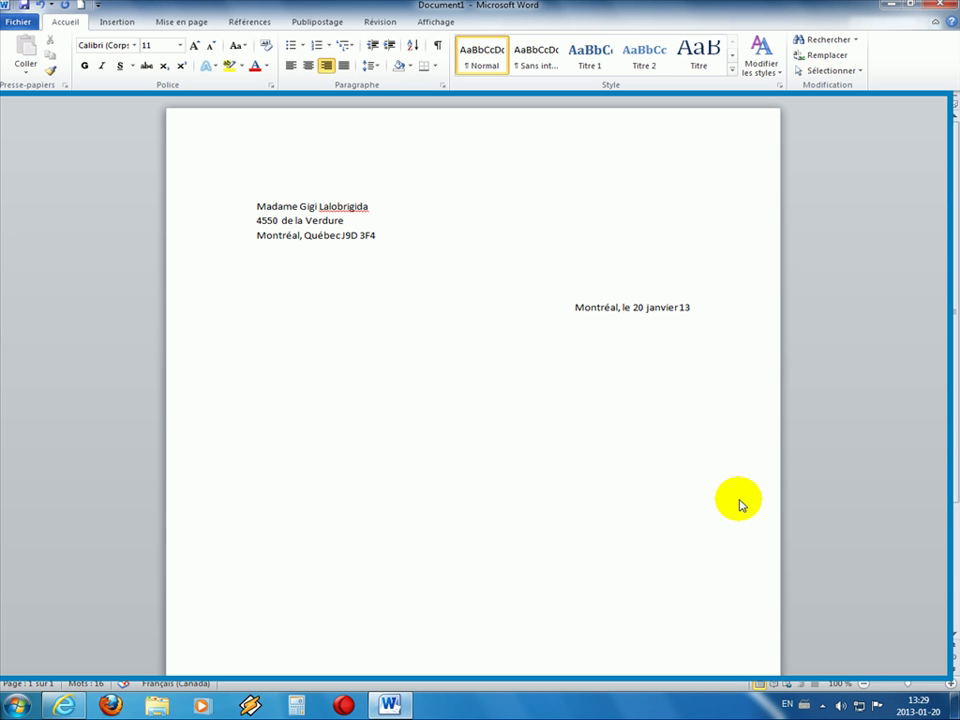
key(BackSpace)
key(BackSpace)
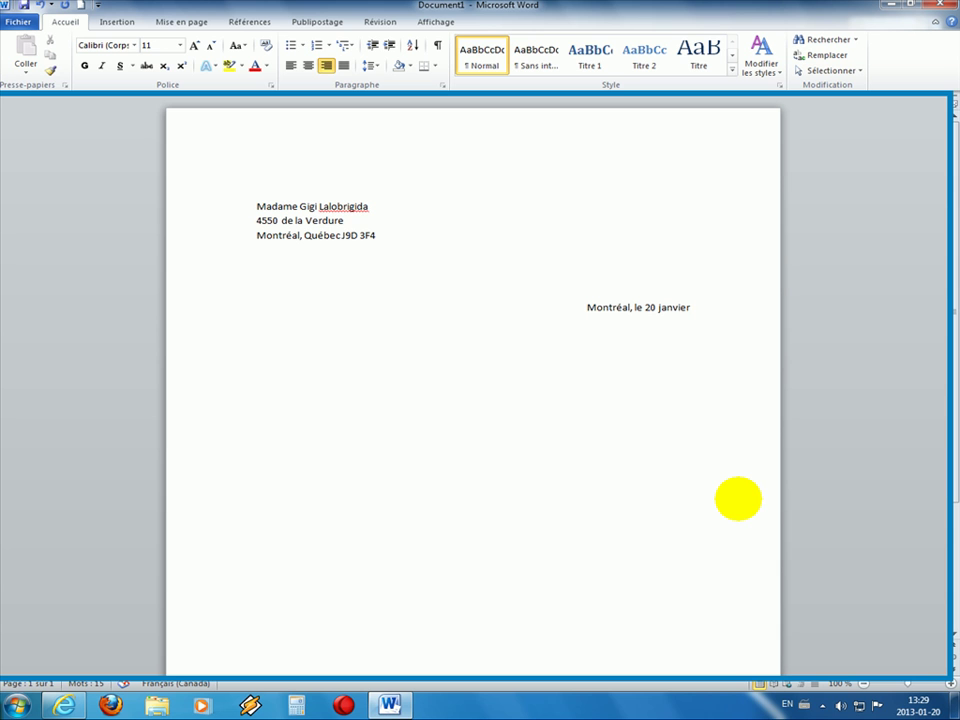
text(2013)
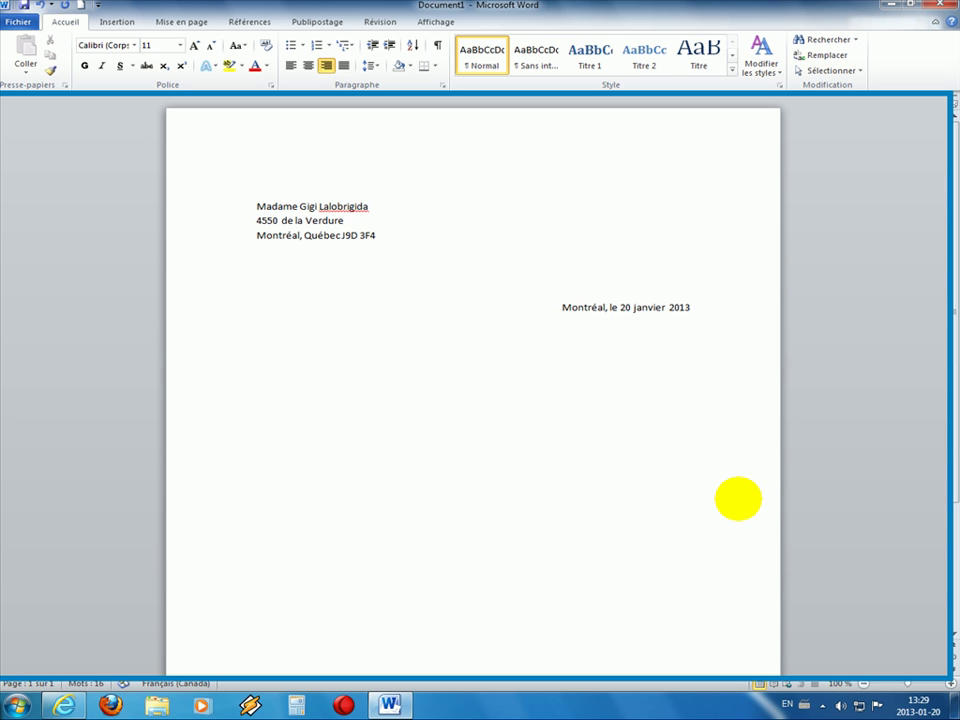
Step: Leave blank lines below the date line, set them to left alignment, and enter the salutation "Madame," followed by blank space
key(Return)
key(Return)
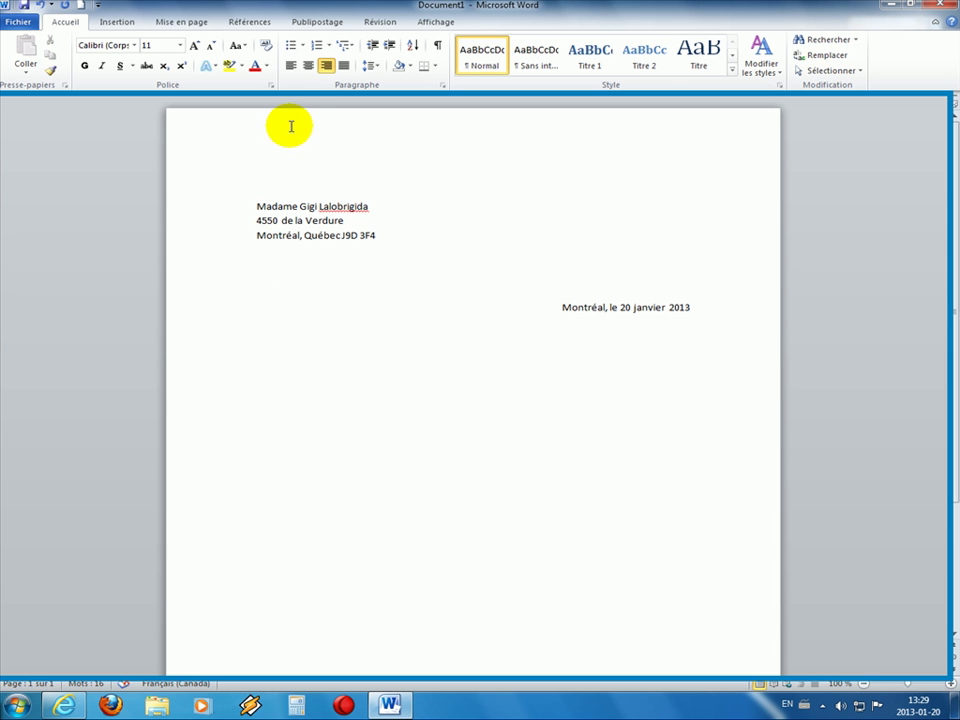
click(291, 67)
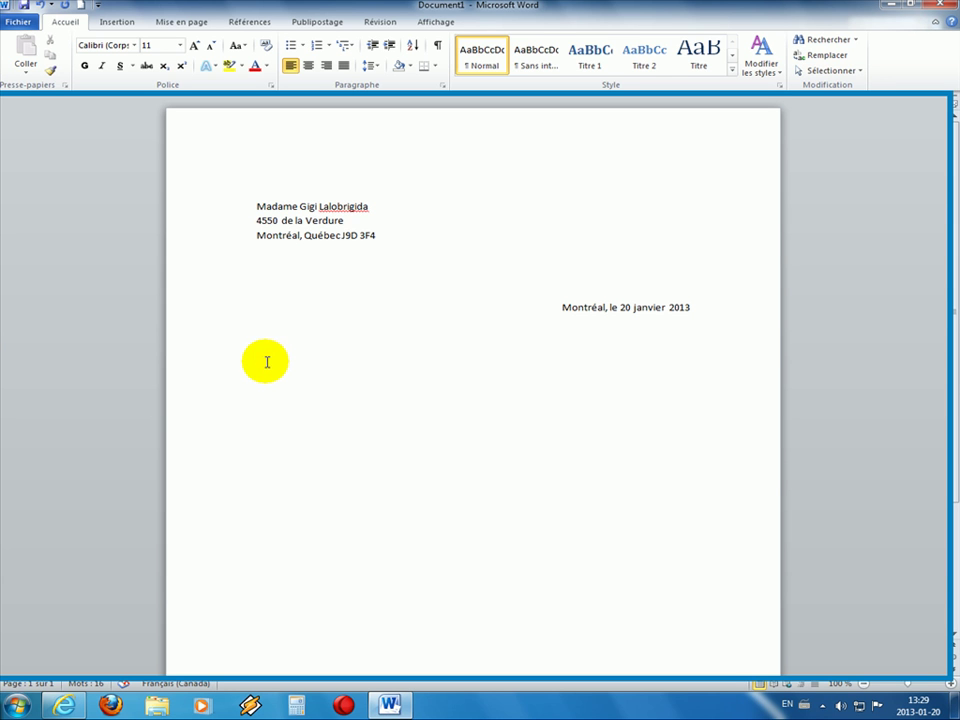
key(Return)
key(Return)
text(Madame)
key(Return)
key(Return)
Step: Enter "Bla,bla, bla. Bla, bla..." as the body text below the salutation
text(Bla,bla, bla)
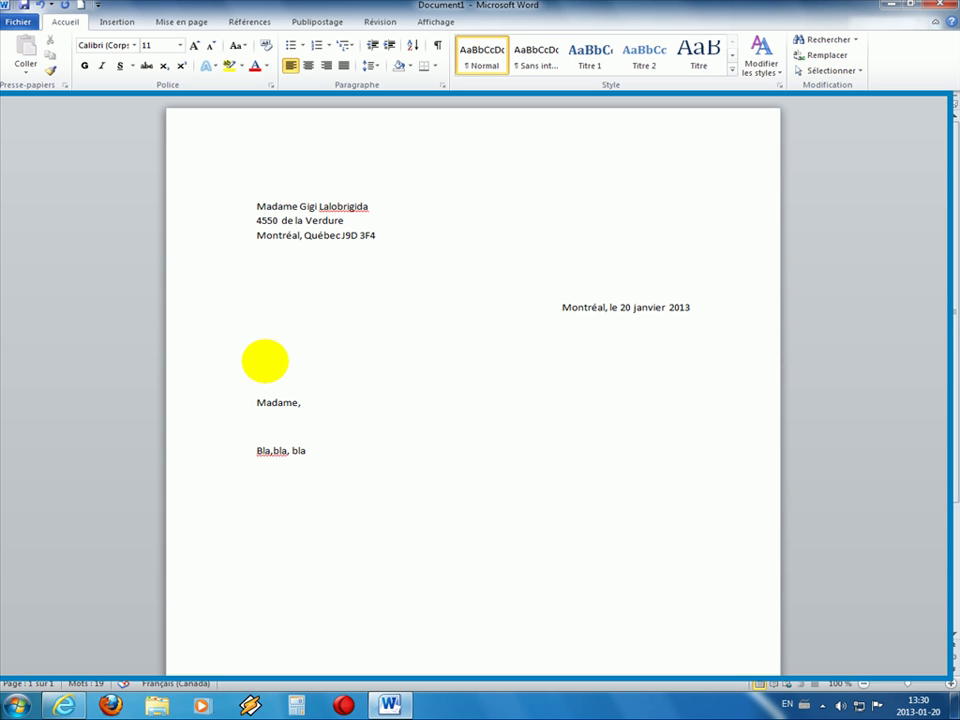
text(.)
text(la, bla)
text(...)
Step: Add blank lines below the body text until the document runs onto a second page
key(Return)
key(Return)
key(Return)
key(Return)
key(Return)
key(Return)
key(Return)
key(Return)
key(Return)
key(Return)
key(Return)
key(Return)
key(Return)
key(Return)
Step: Delete one of the blank lines below the body text, and add a blank line above the recipient's address
key(Up)
key(Up)
key(Up)
key(Up)
key(Up)
key(Up)
key(Up)
key(Up)
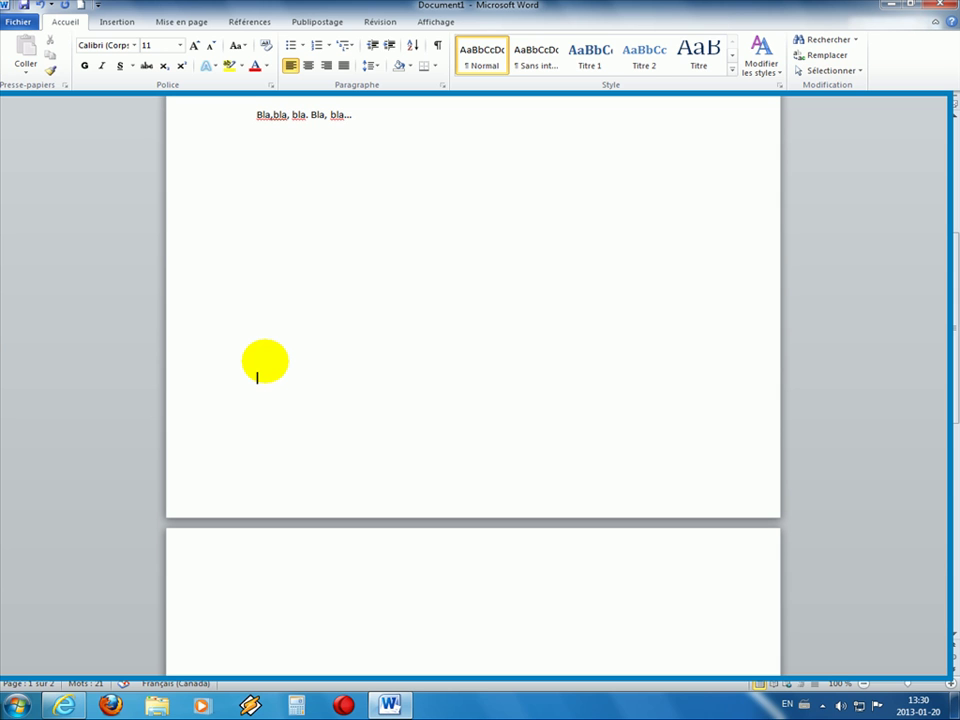
key(Up)
key(Delete)
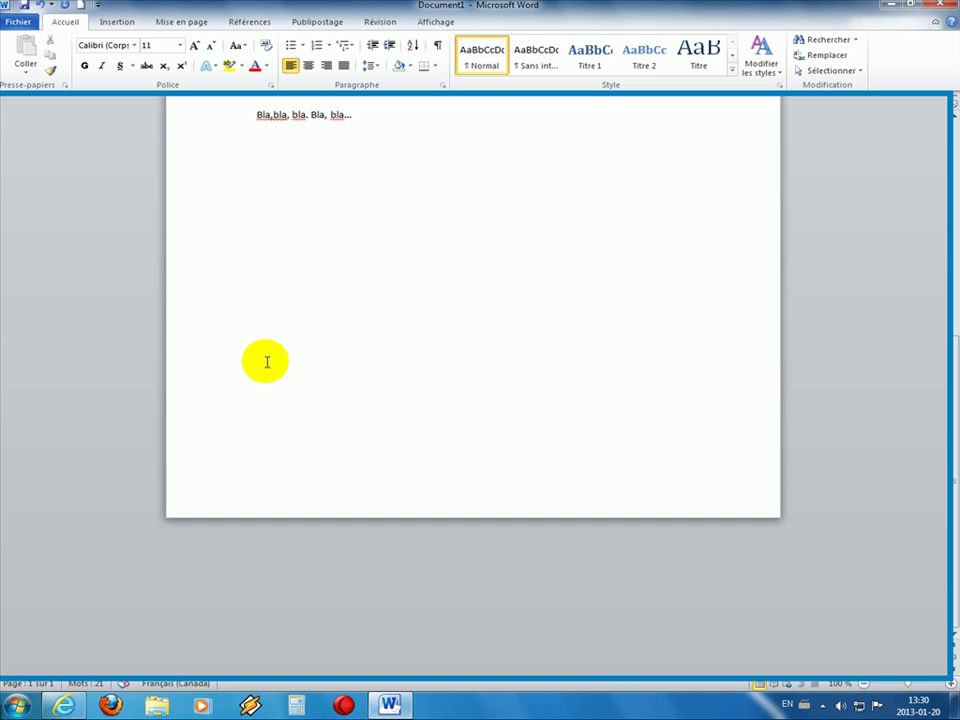
key(ctrl+Home)
key(Return)
Step: Insert a table with three columns and two rows on an empty line below the body text
key(Down)
key(Down)
key(Down)
key(Down)
key(Down)
key(Down)
key(Down)
key(Down)
key(Down)
key(Down)
key(Down)
key(Down)
key(Down)
key(Down)
key(Down)
key(Down)
key(Down)
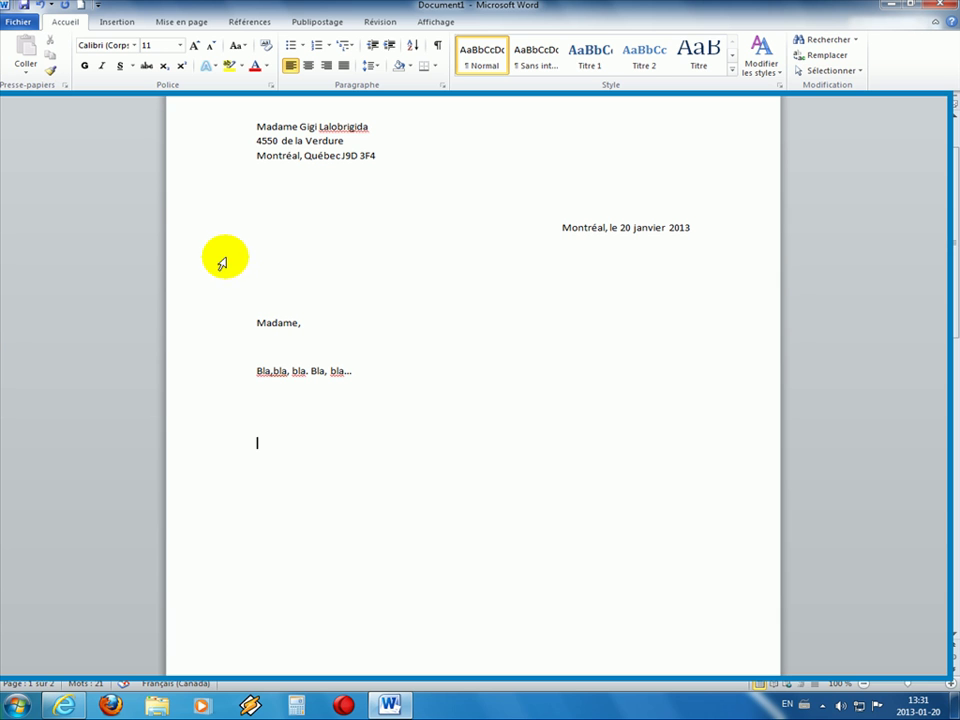
click(141, 25)
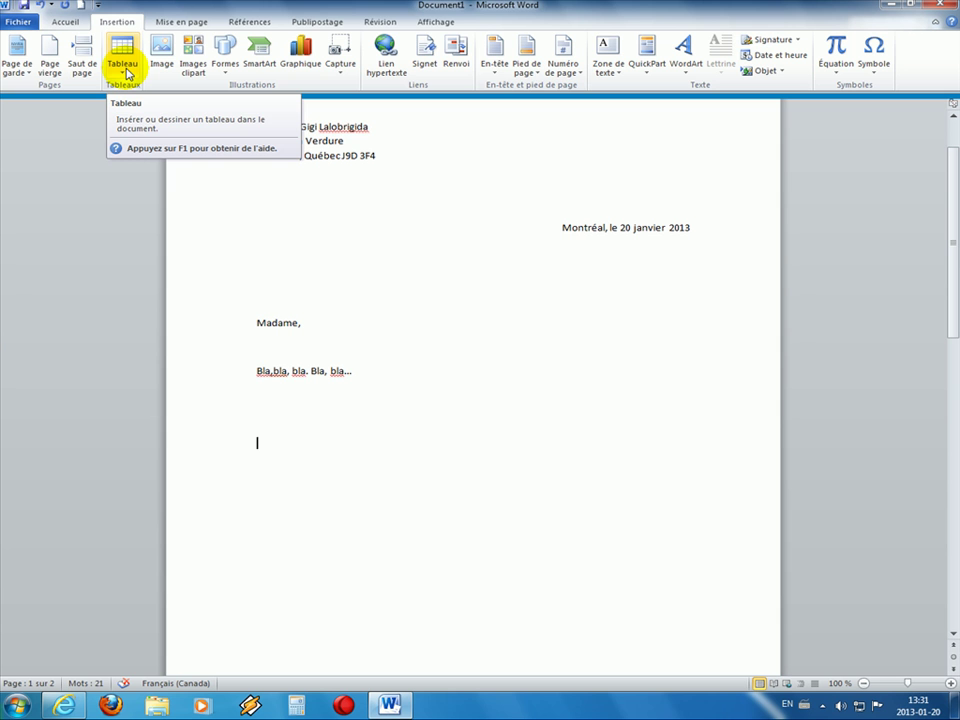
click(126, 70)
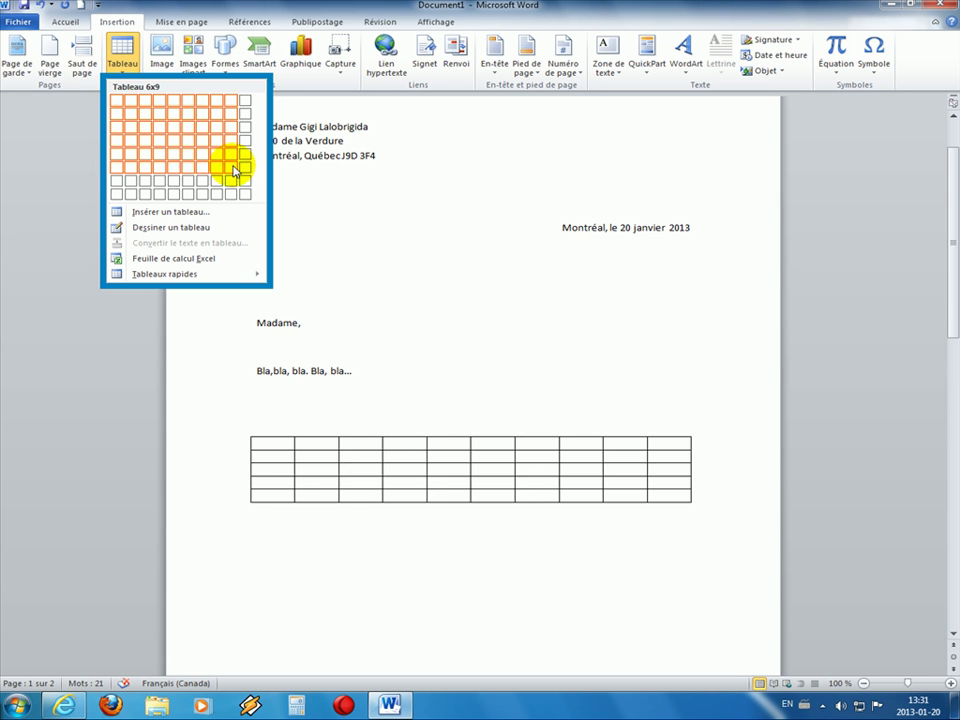
click(146, 122)
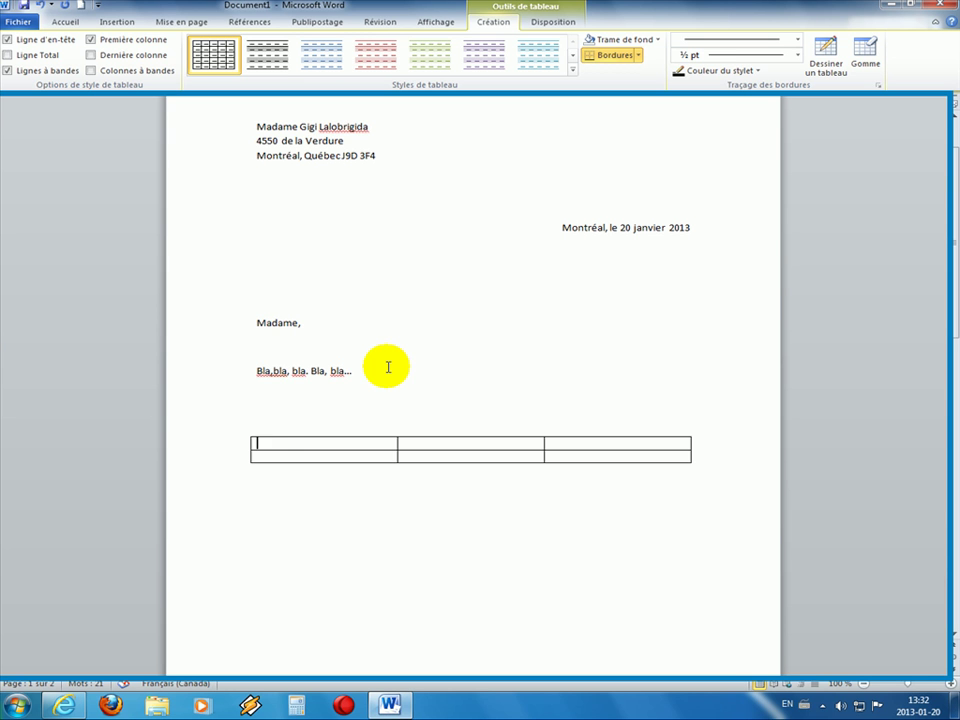
Step: Make both table rows three lines tall by adding two empty lines in the first cell of each row
key(Return)
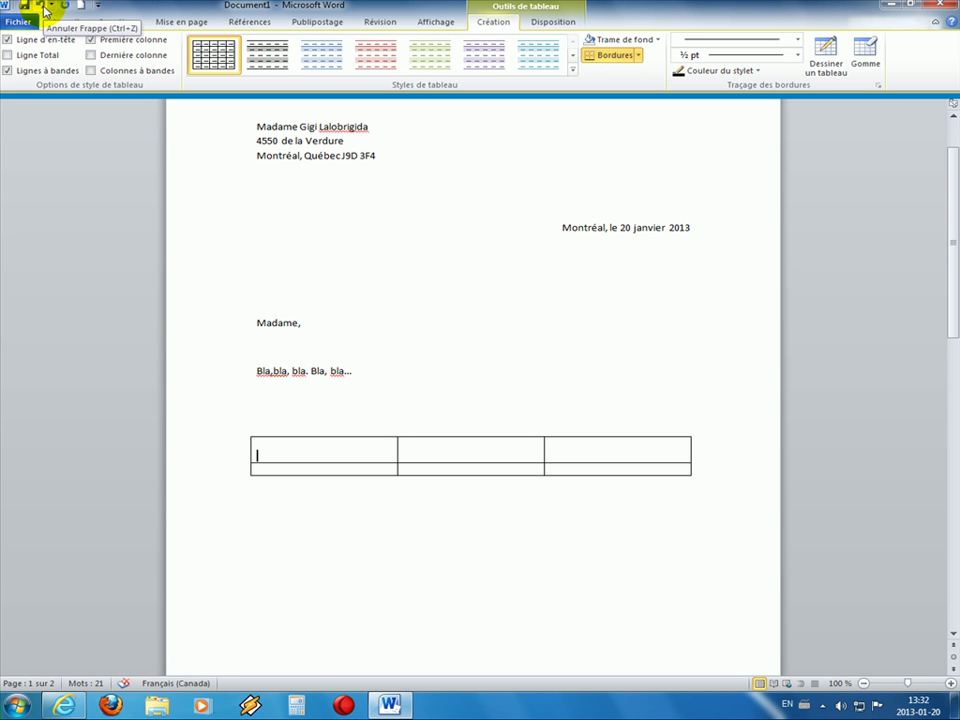
click(44, 11)
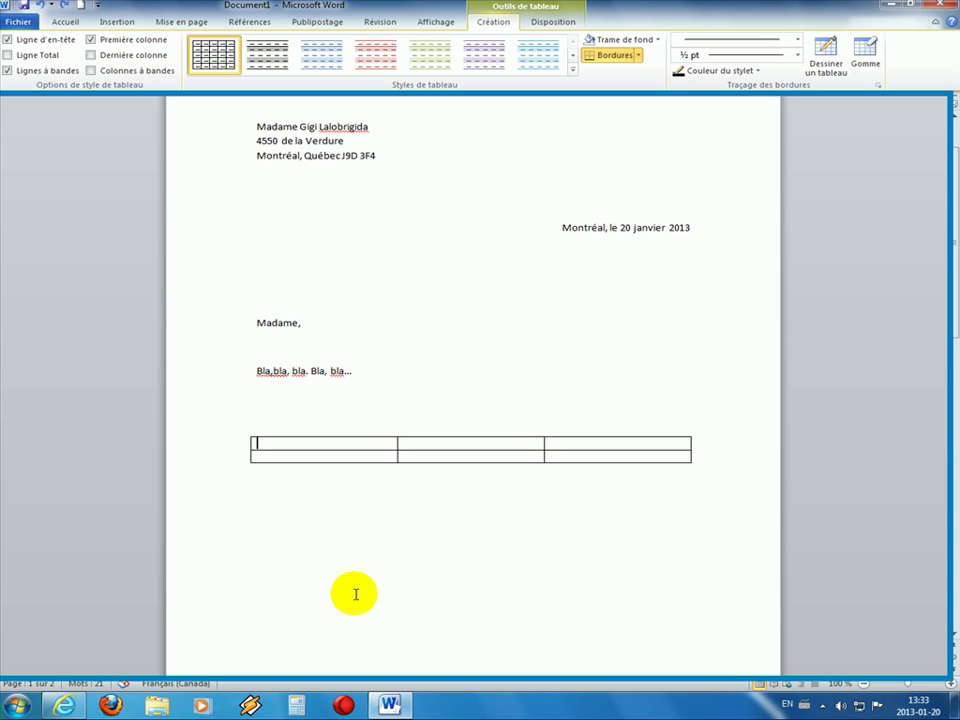
key(Return)
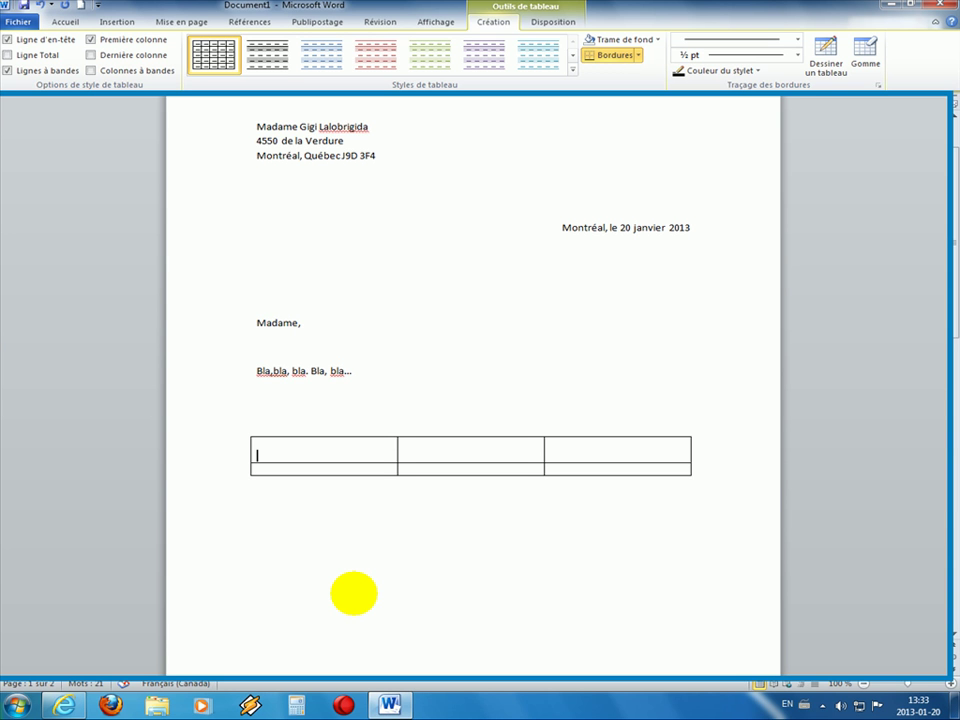
key(Return)
key(Down)
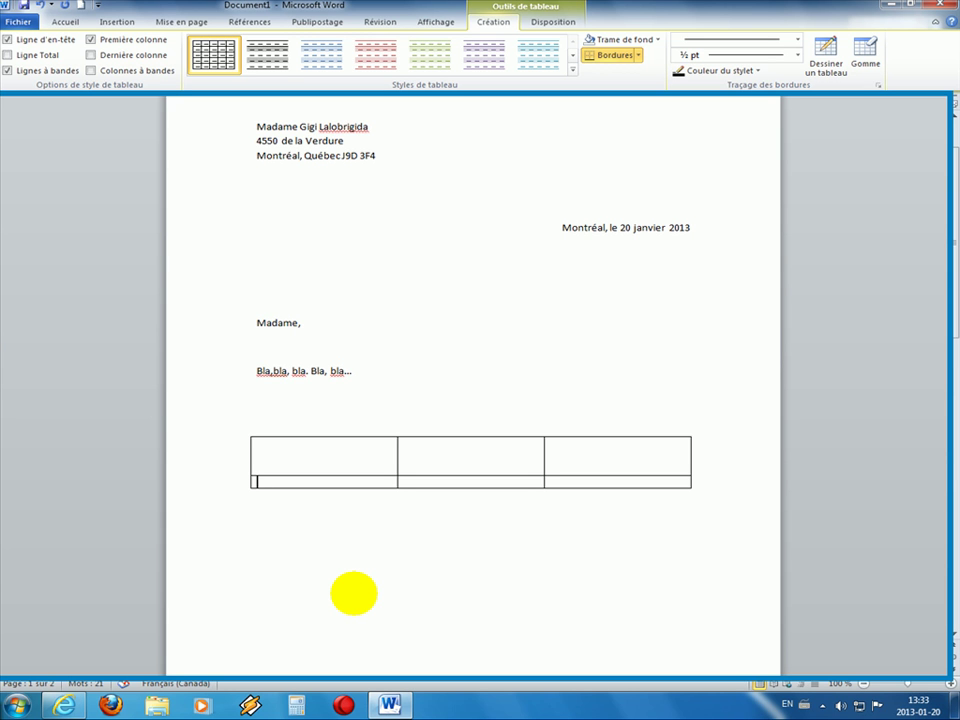
key(Return)
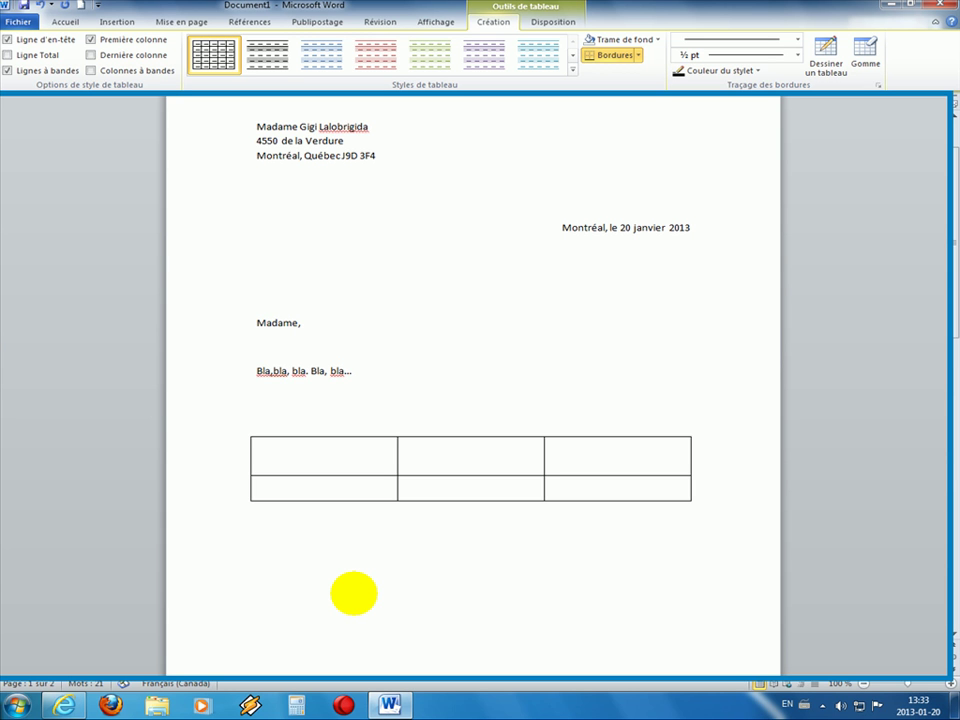
key(Return)
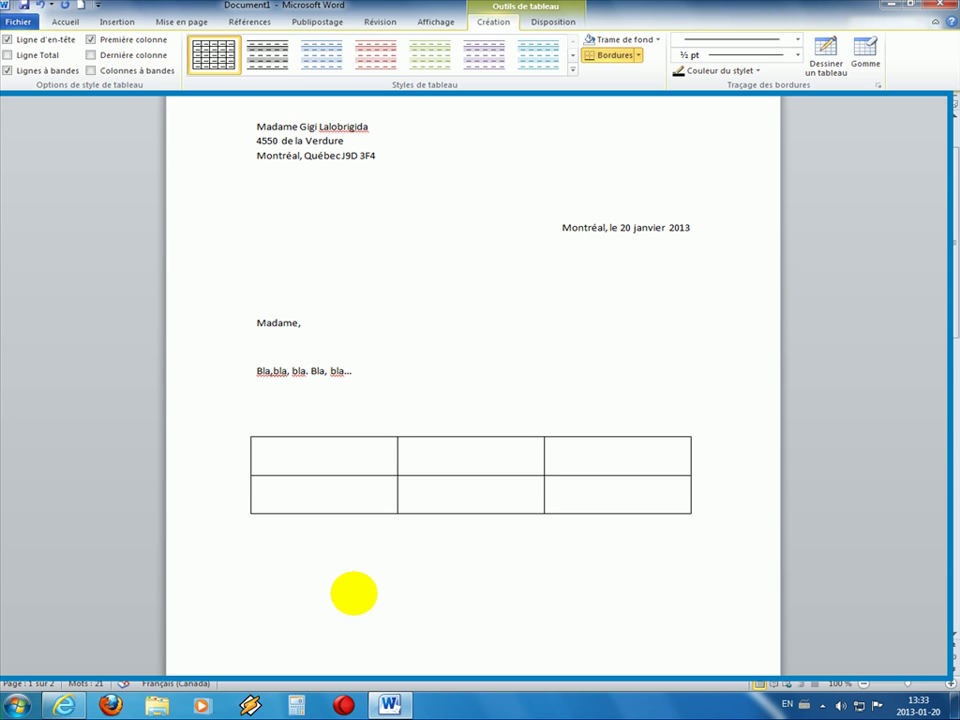
Step: Centre the middle line of the table's first cell and enter "Lundi" there
key(Up)
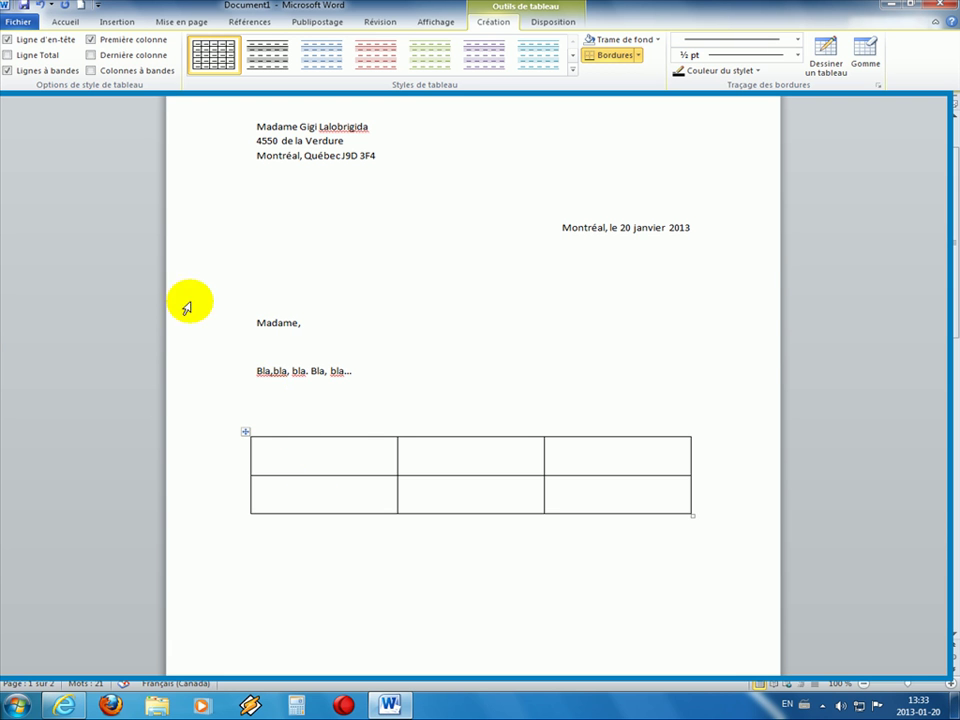
click(66, 24)
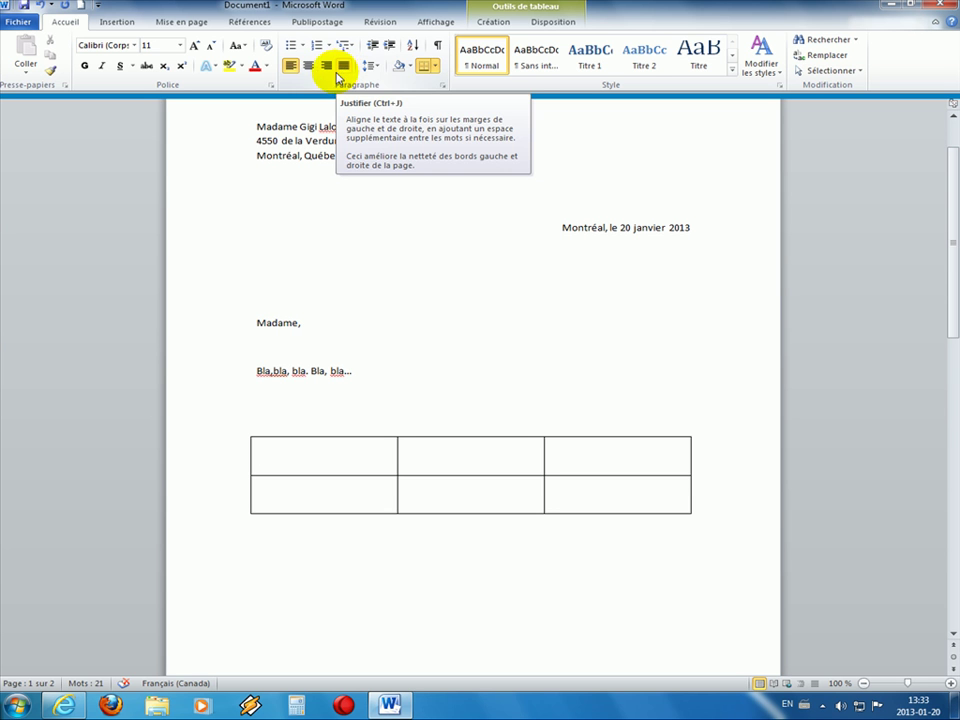
click(310, 66)
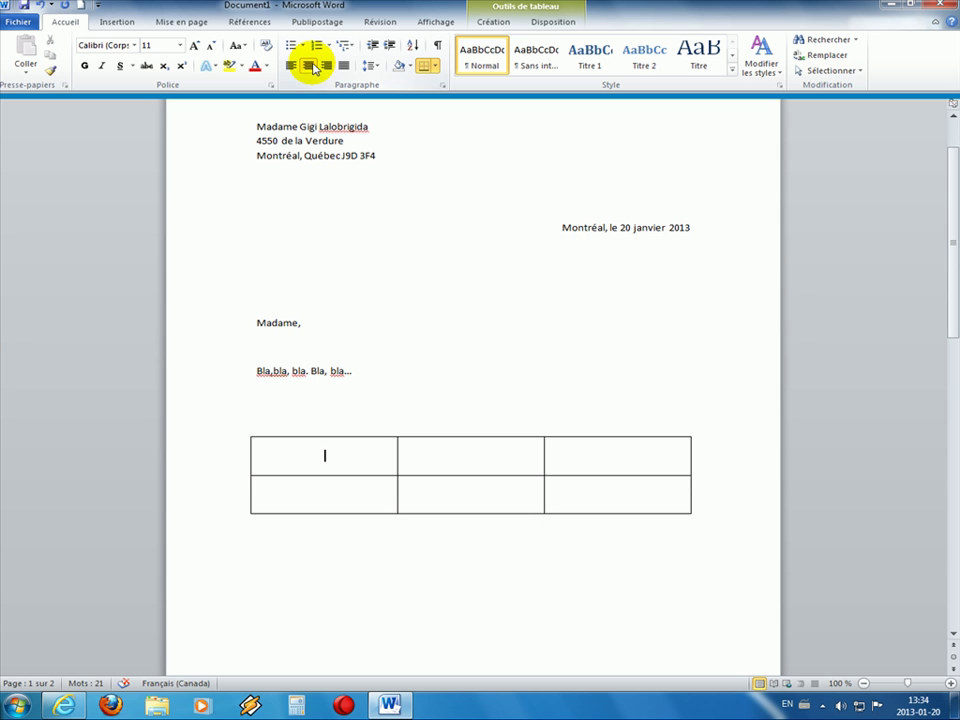
text(Lundi)
Step: Enter "oeufs" in the second cell and "bacon" in the third cell of the first row, both centred
click(469, 450)
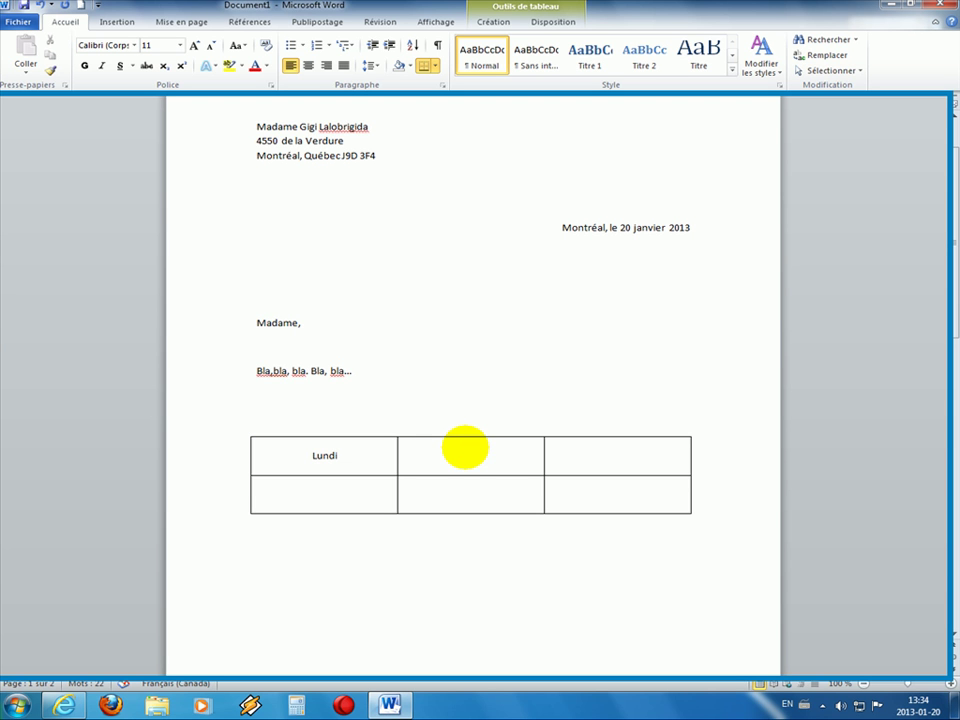
click(310, 70)
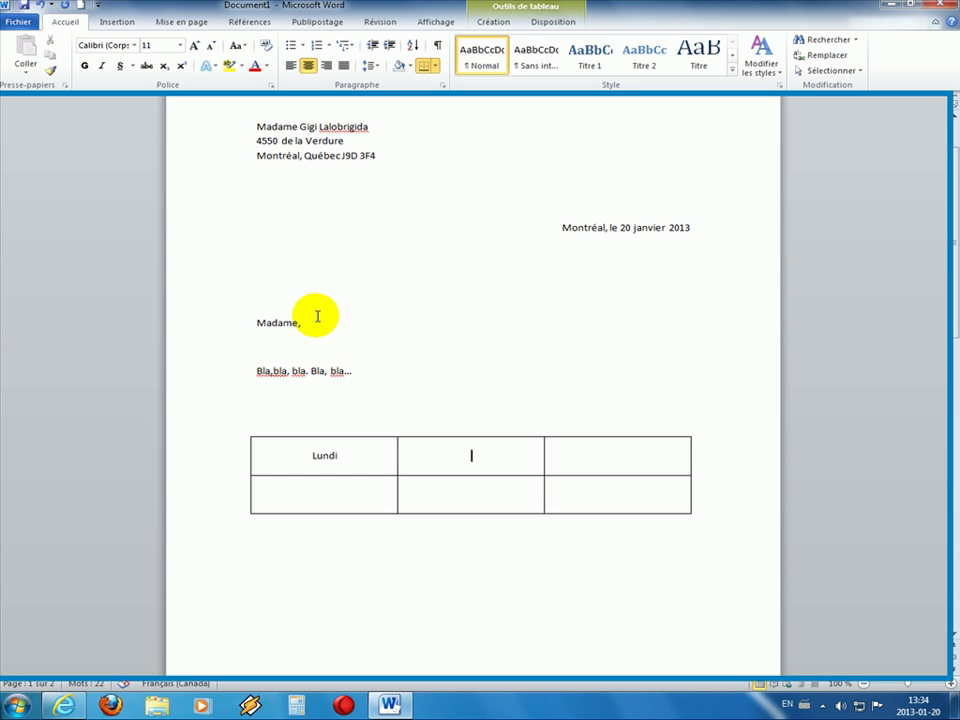
text(oeufs)
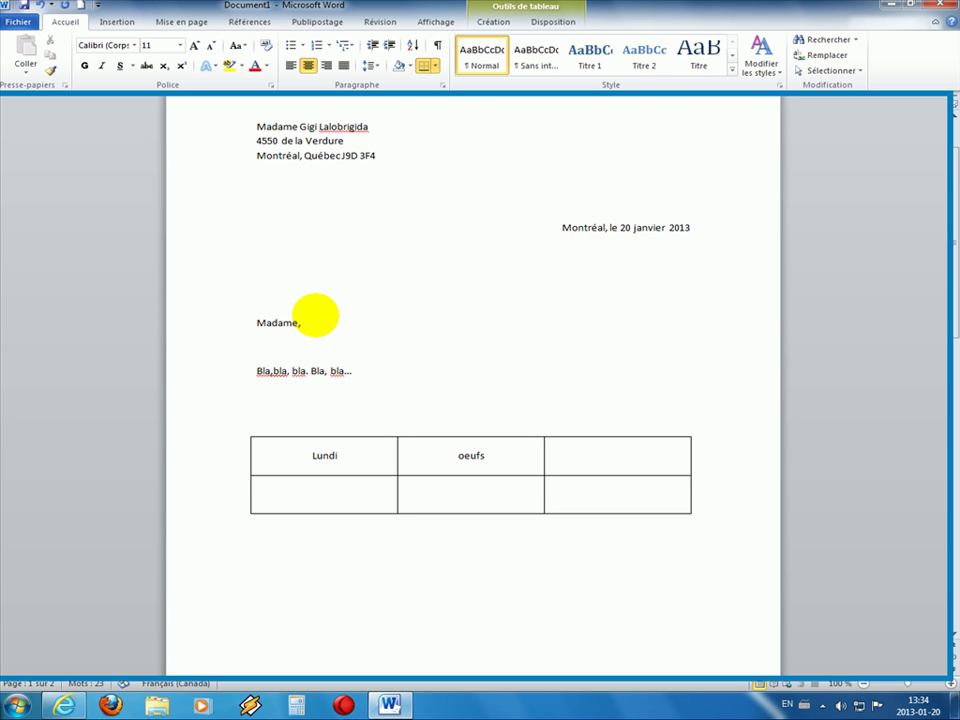
click(595, 452)
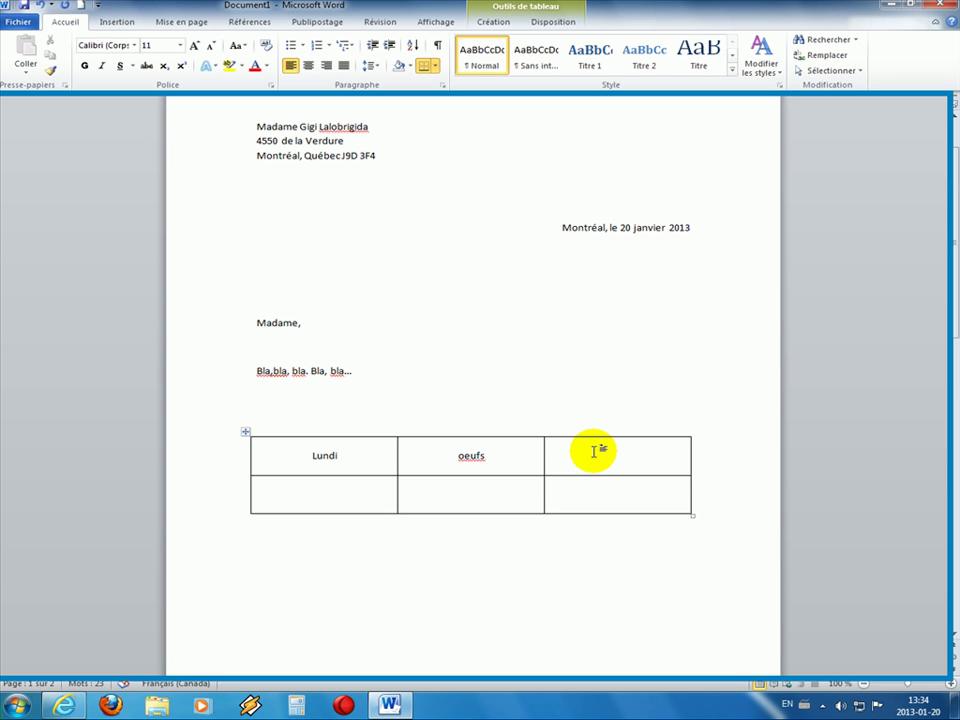
click(308, 70)
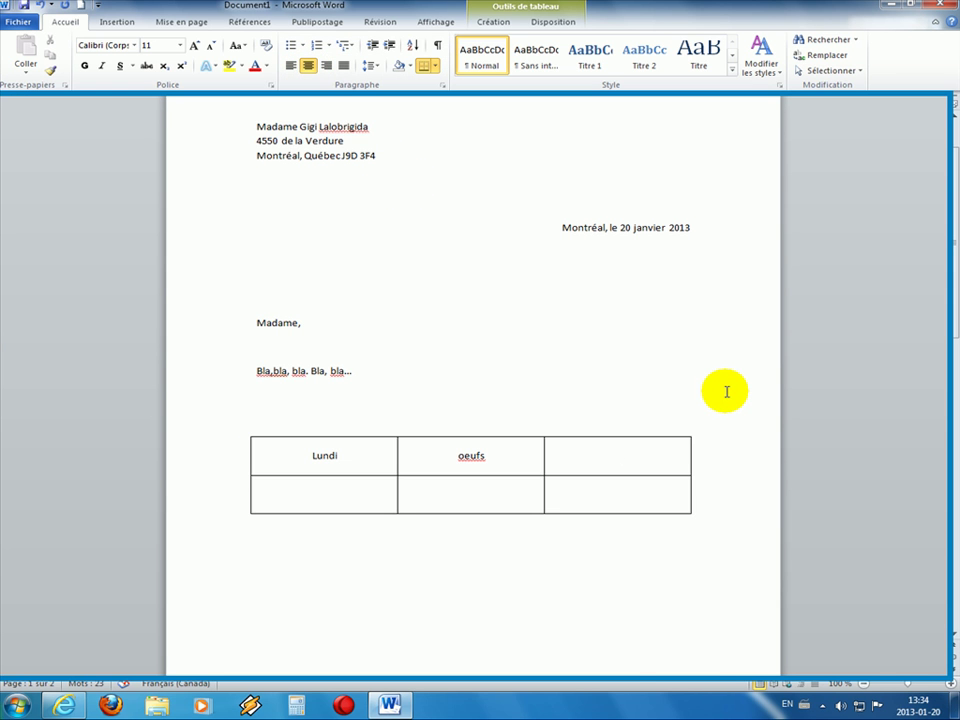
text(bacon)
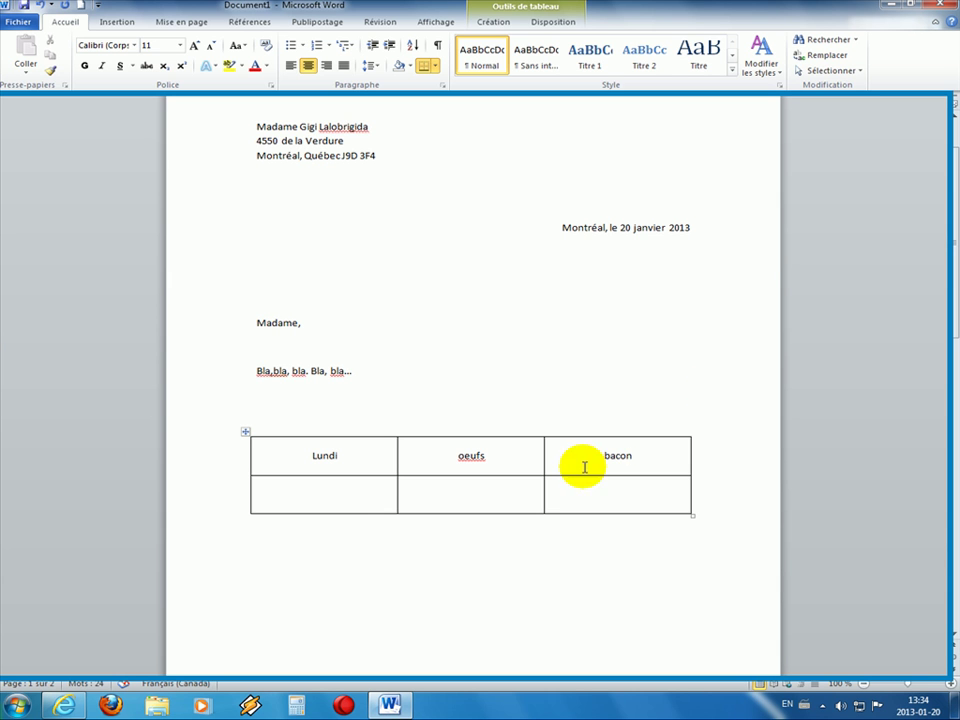
Step: Try to remove the table's second row by selecting it and deleting its contents
click(334, 497)
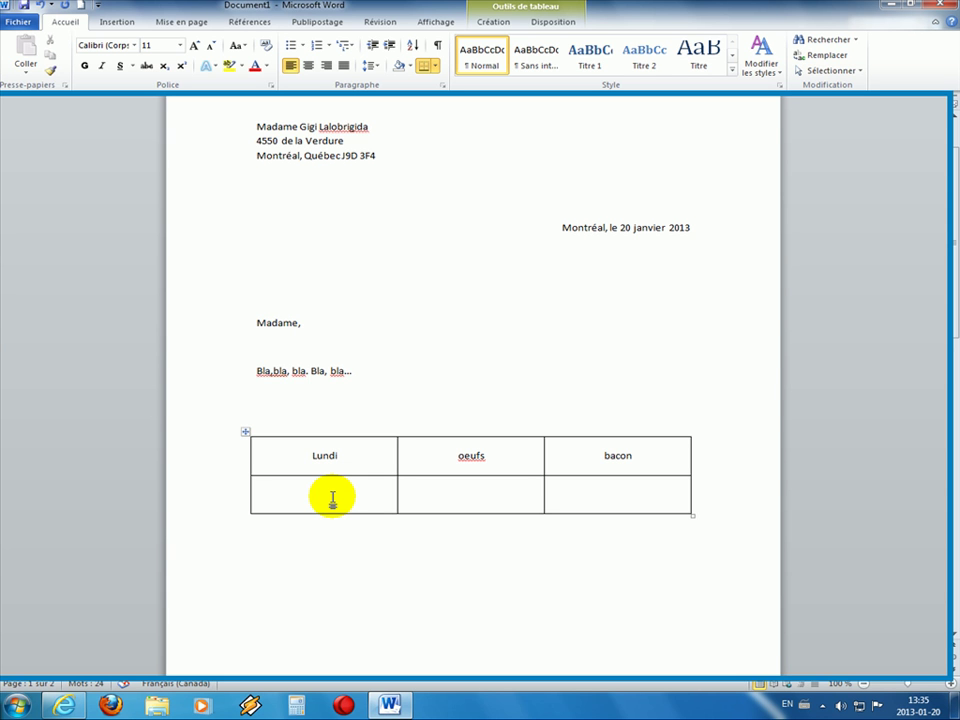
click(231, 502)
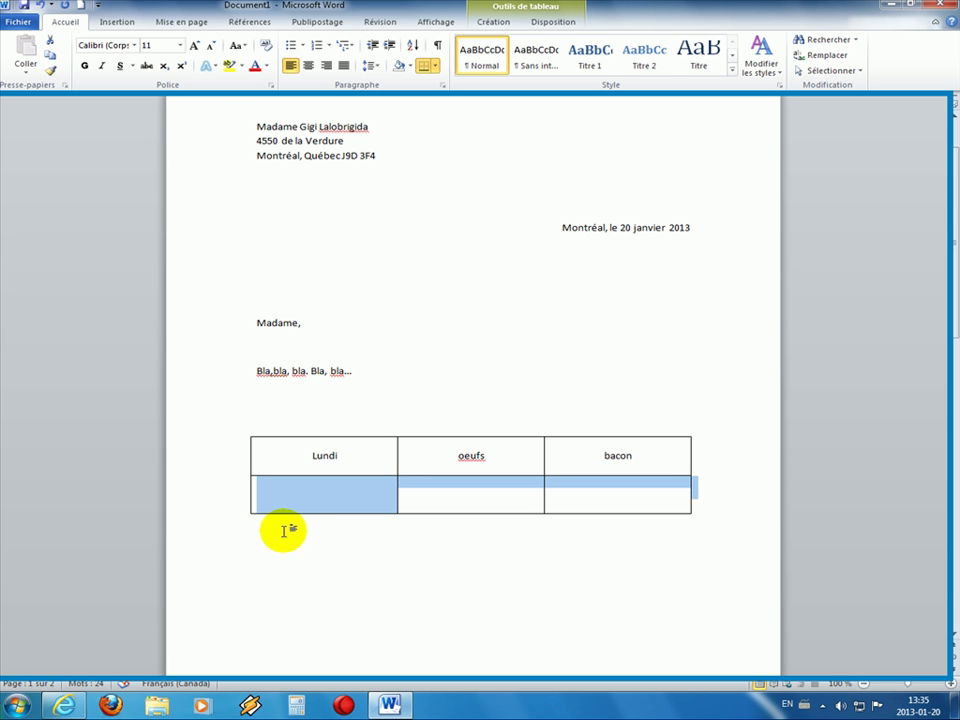
click(302, 500)
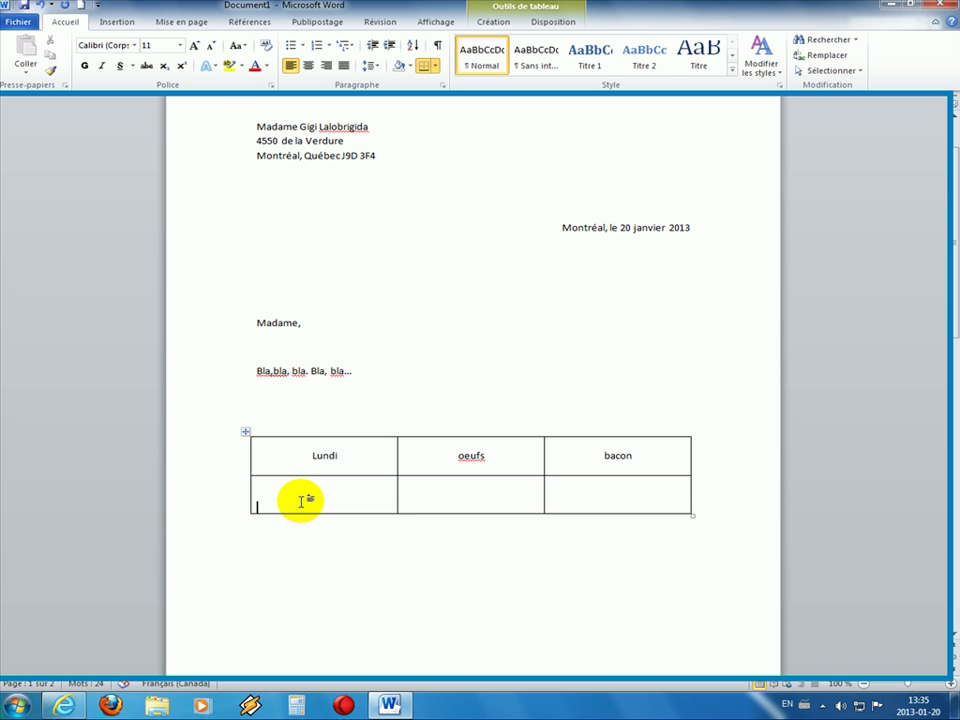
click(239, 502)
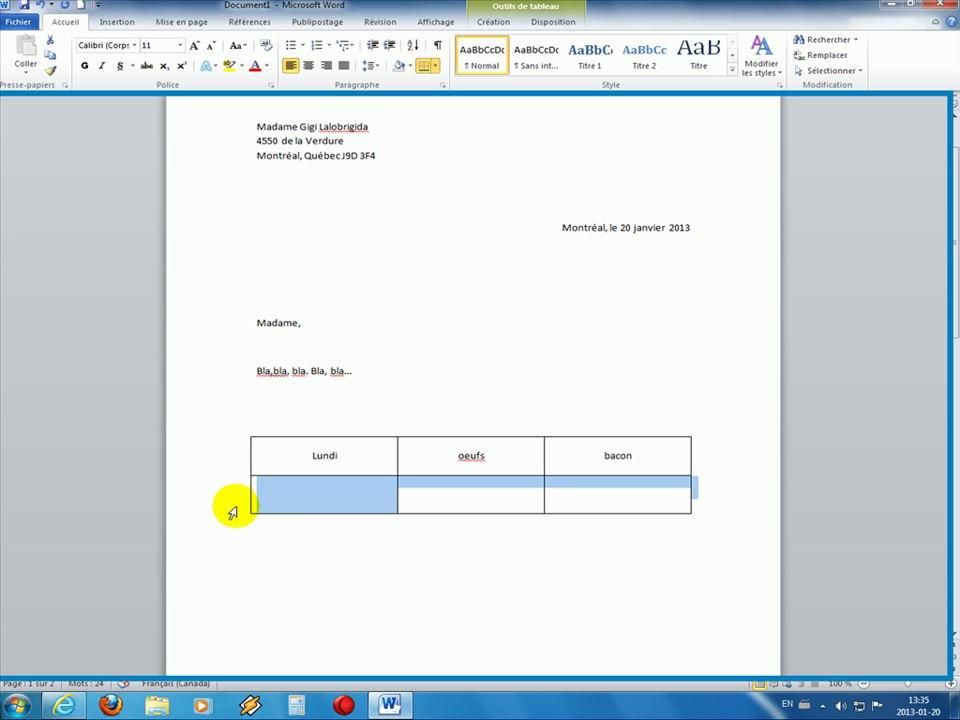
key(Delete)
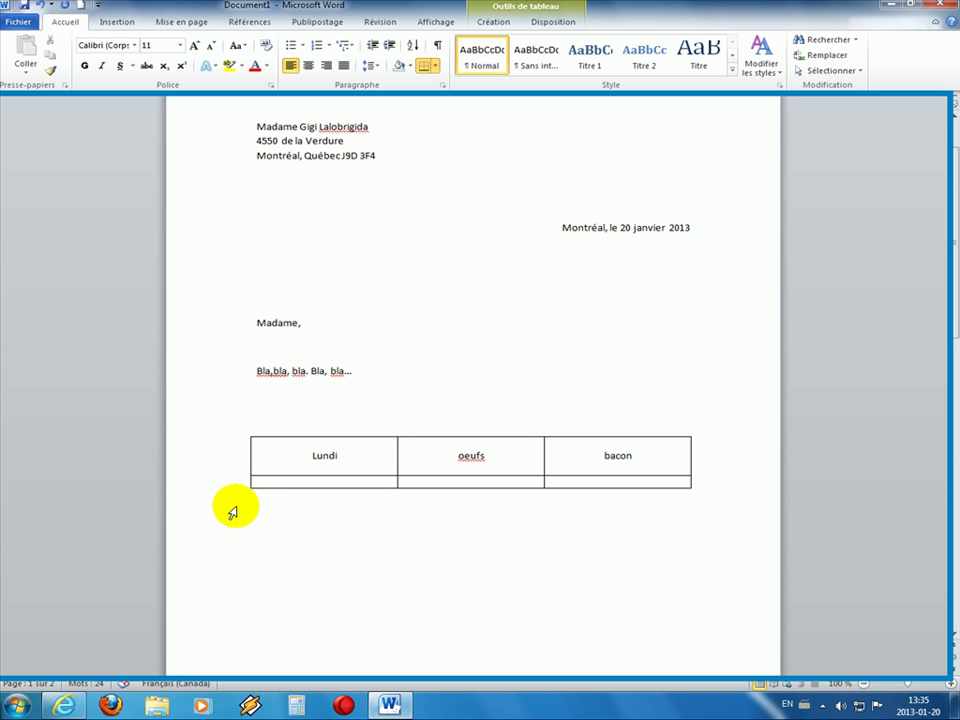
key(Return)
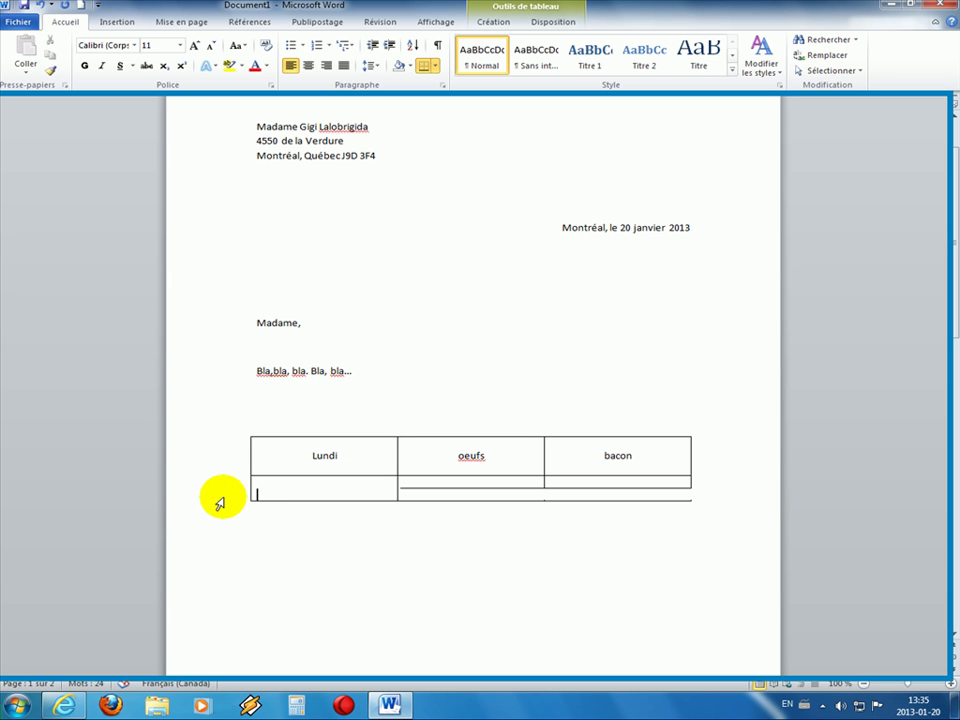
Step: Delete the table's entire second row
click(229, 497)
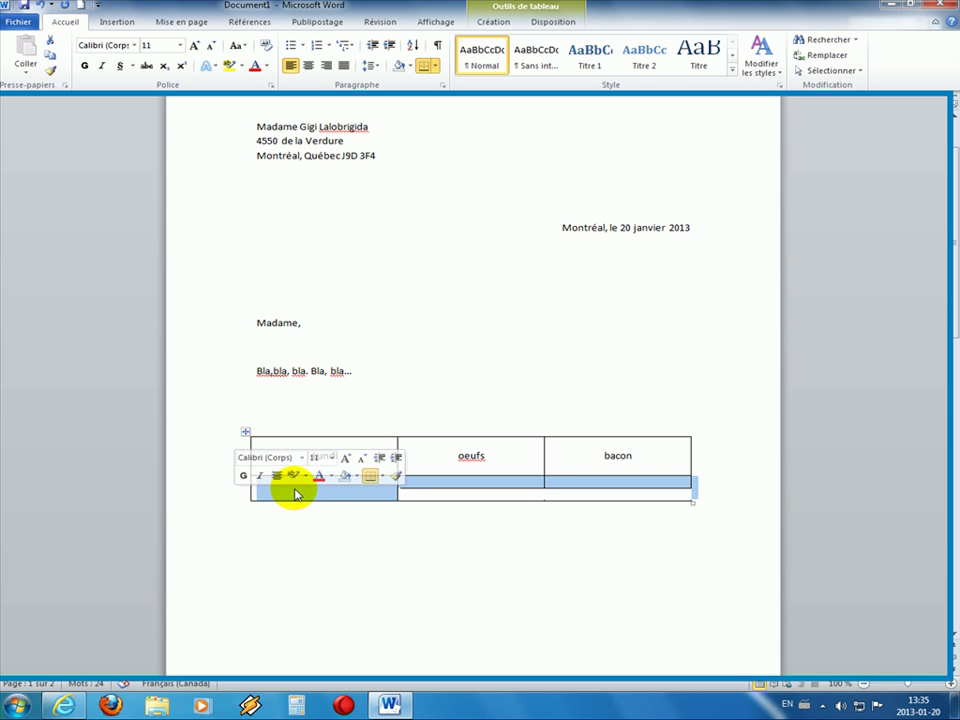
right_click(443, 484)
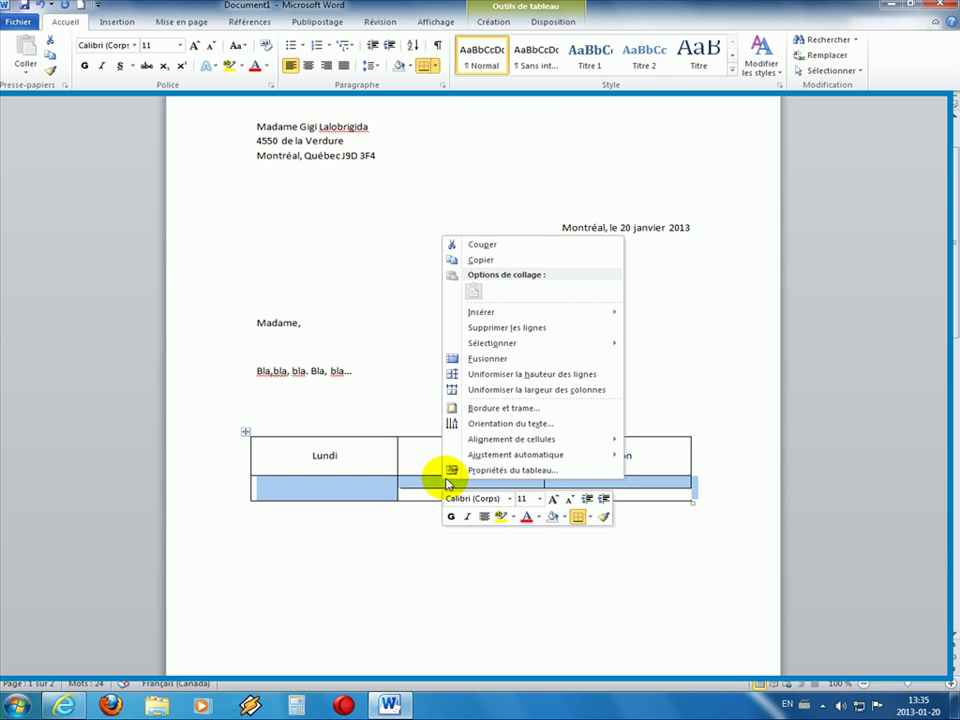
click(560, 327)
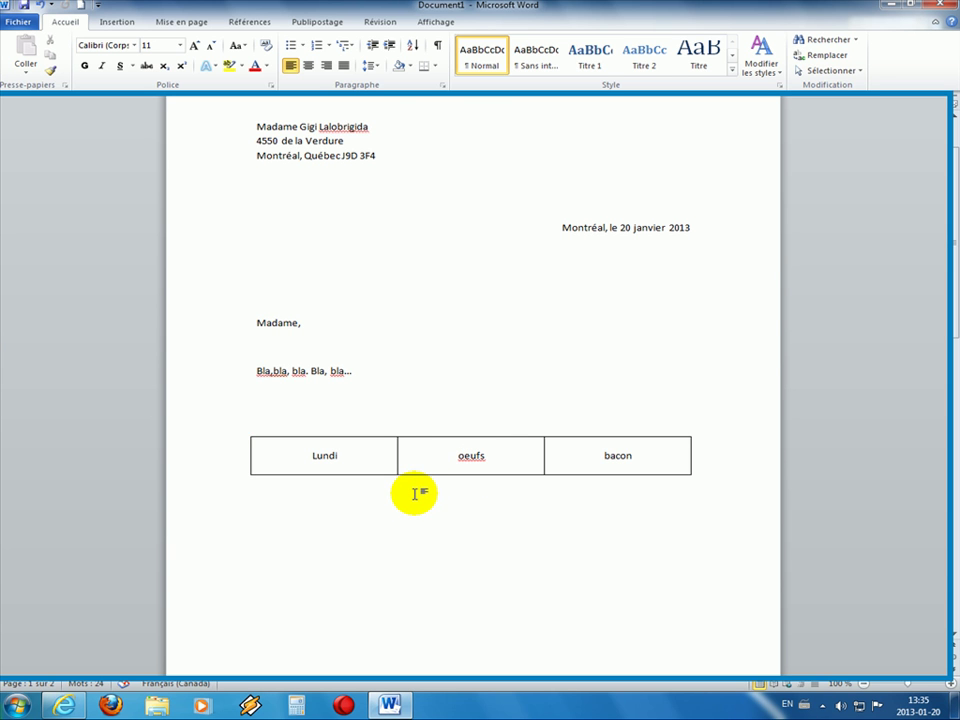
Step: Start a new line below the table and set its font to Arial at size 24
key(Return)
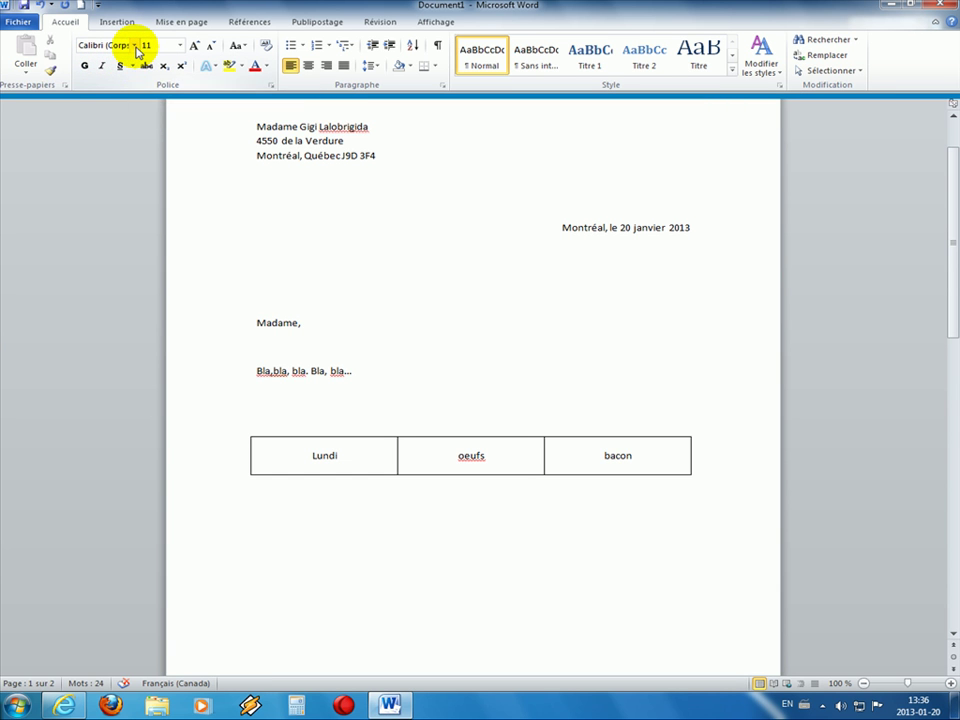
click(155, 45)
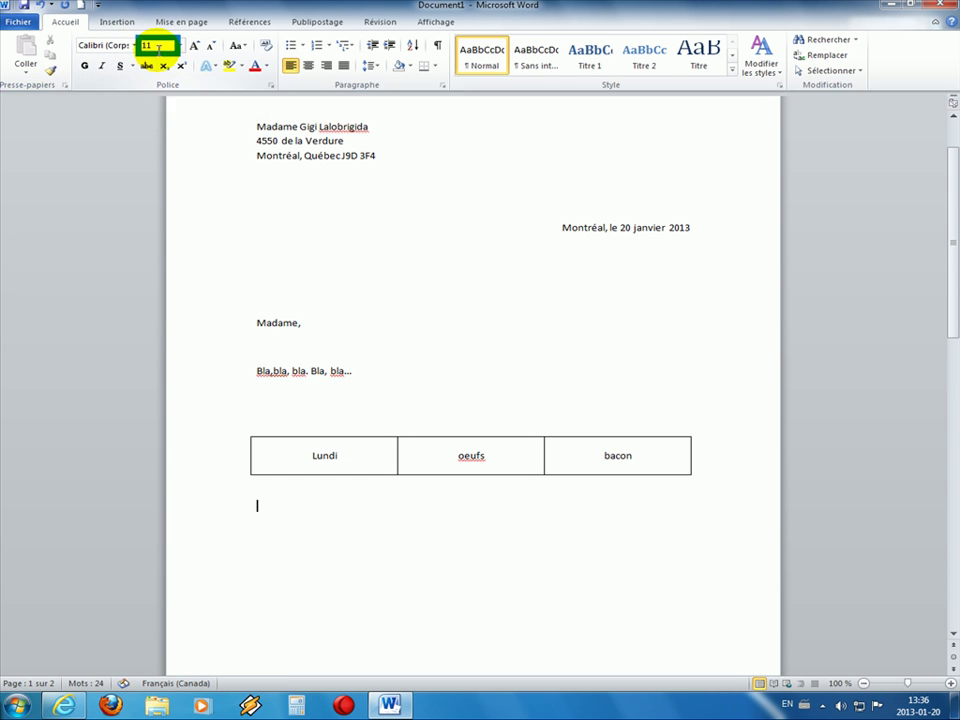
key(Escape)
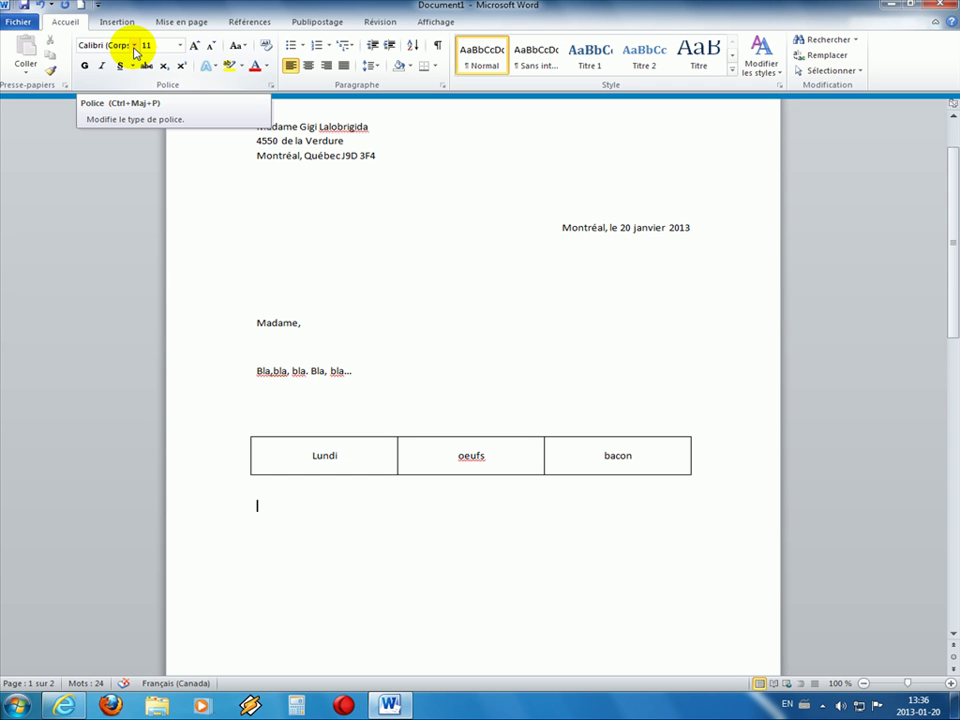
click(134, 46)
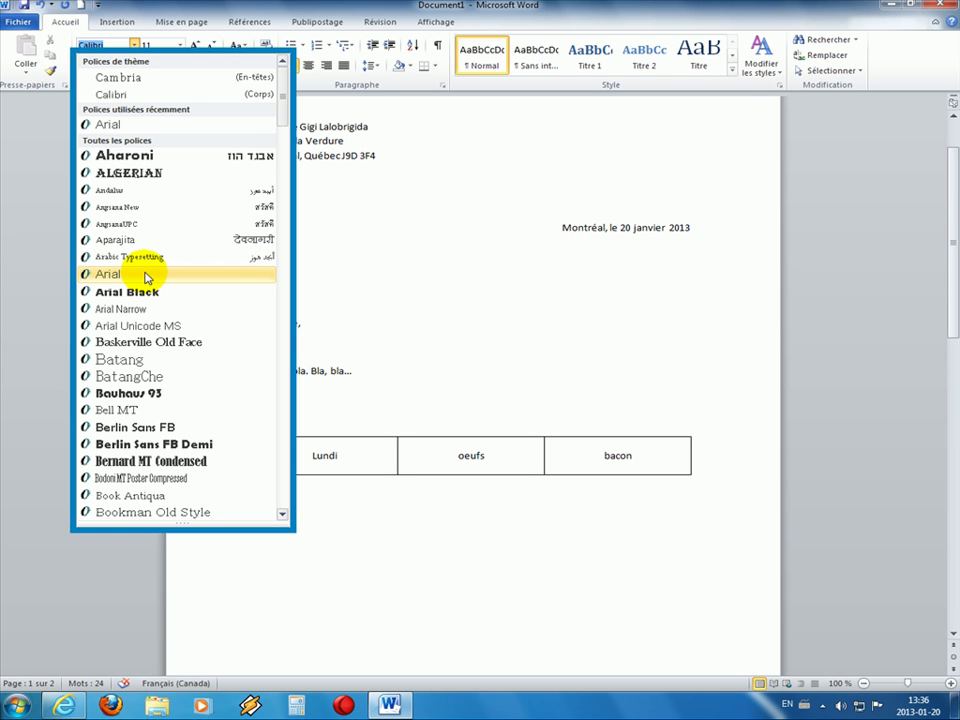
click(146, 274)
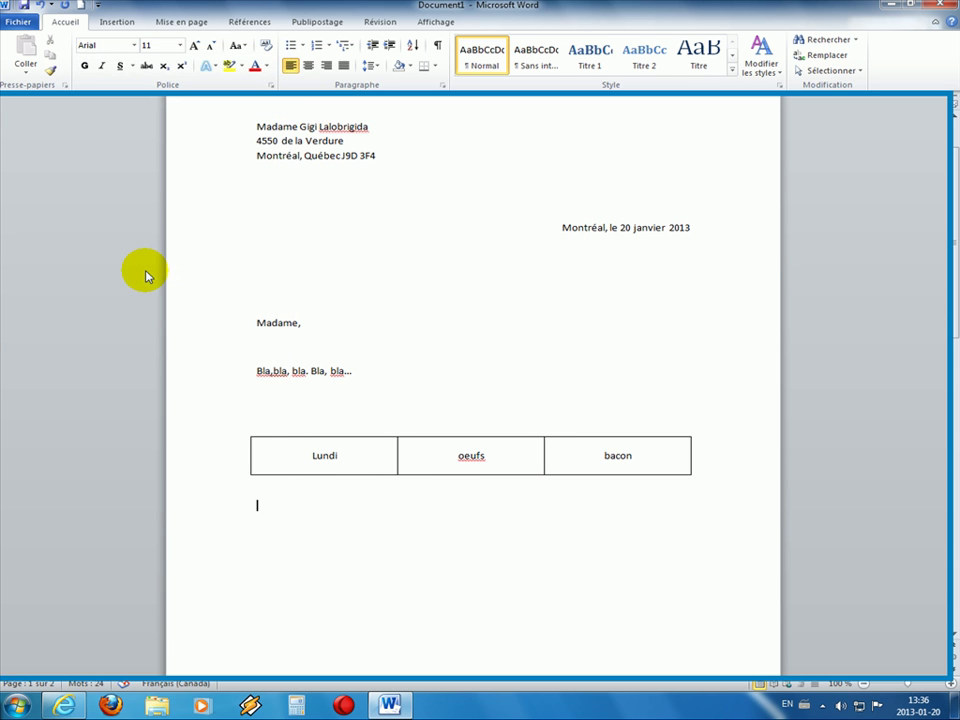
click(181, 46)
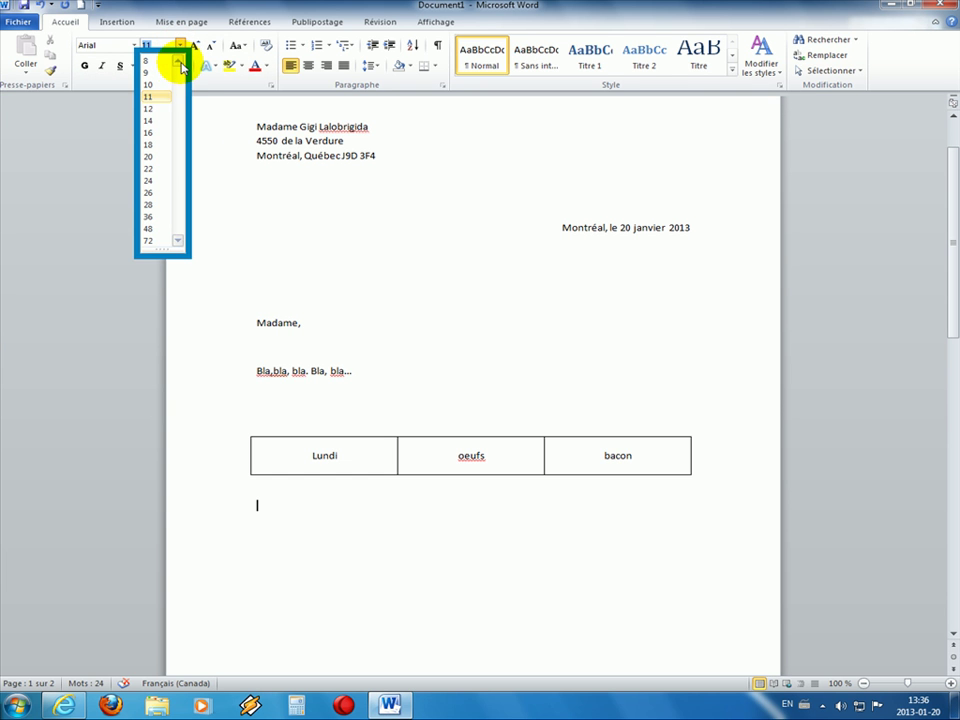
click(149, 182)
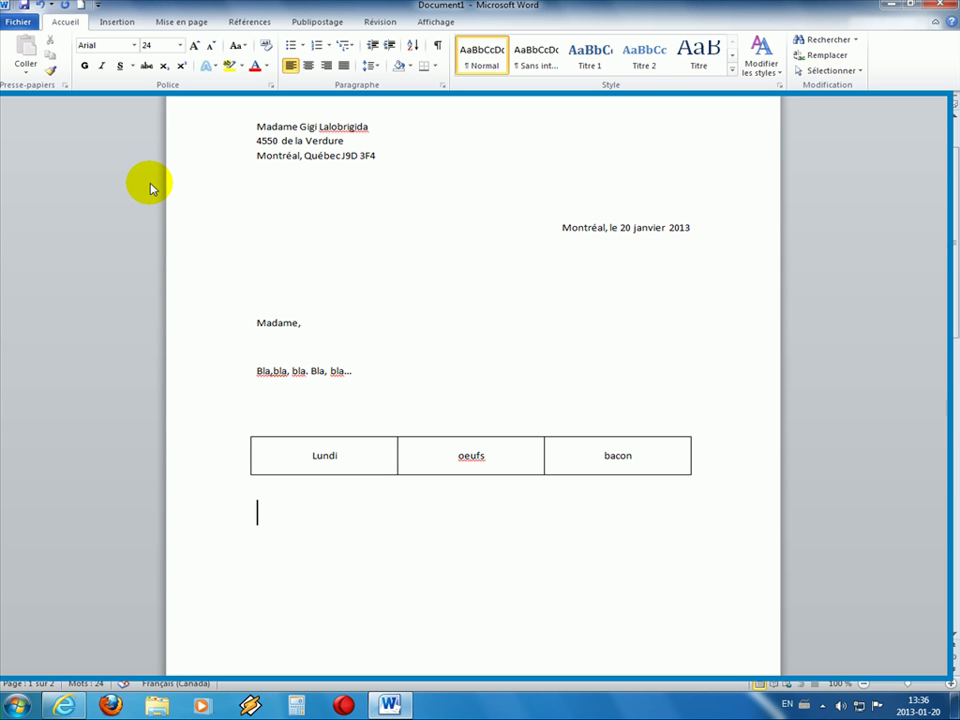
Step: Enter the addressee's full name on the line below the table
text(Gigi )
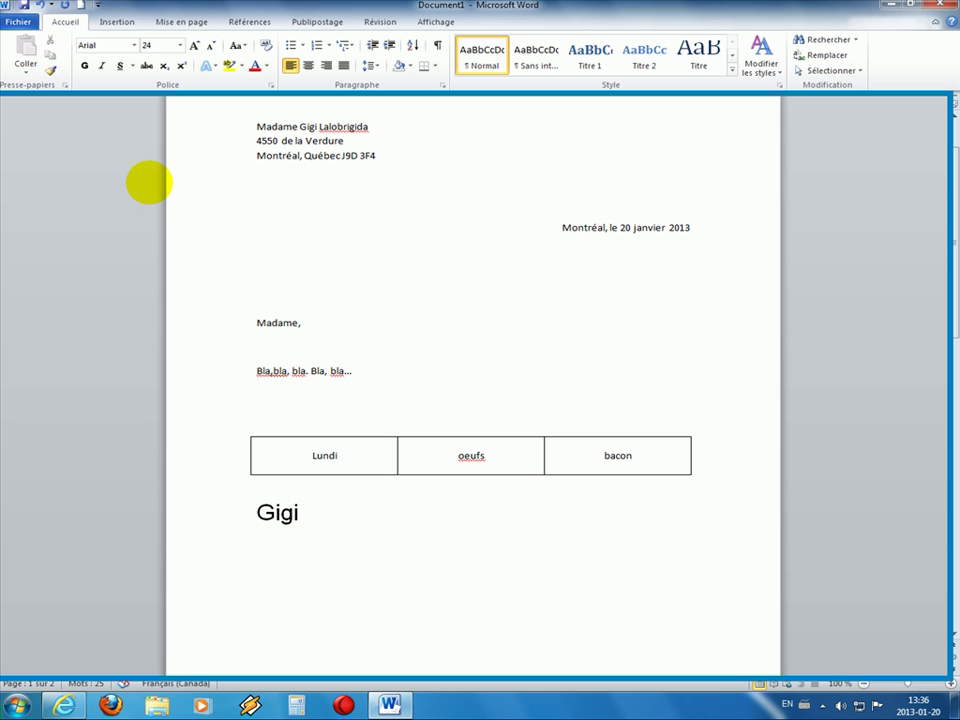
text(Lalobrigid)
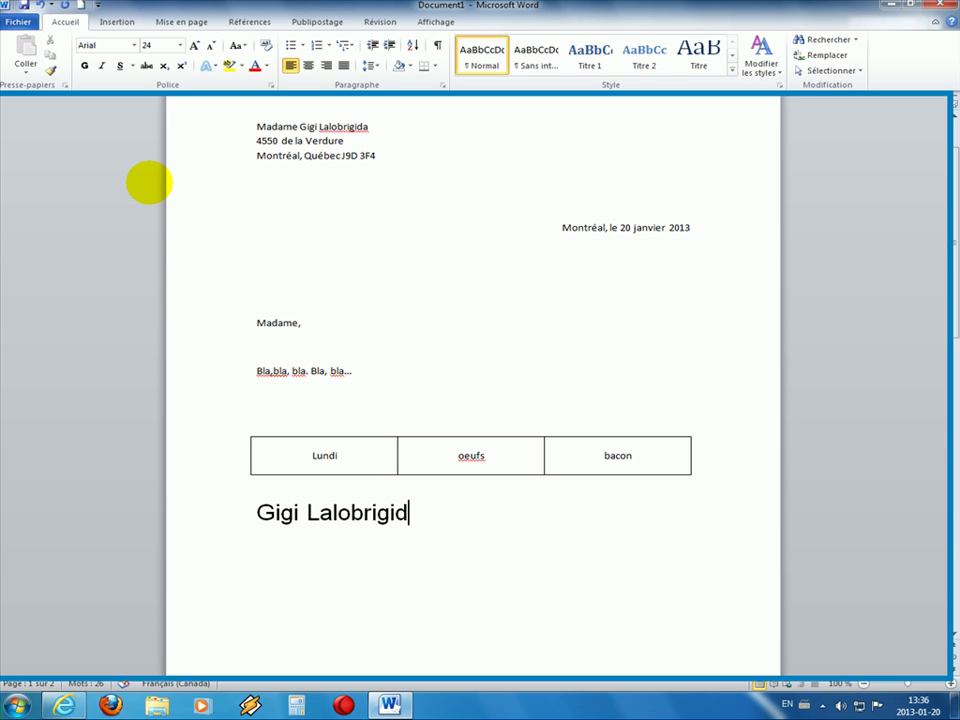
text(a)
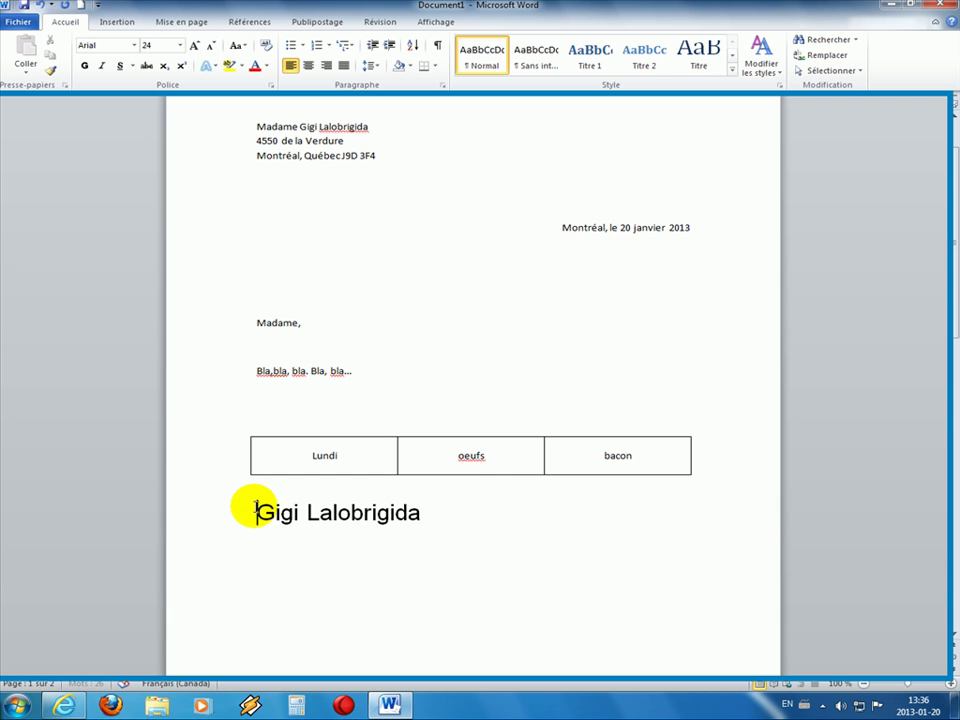
Step: Select the name below the table and preview other fonts on it without applying one
drag(256, 512, 420, 514)
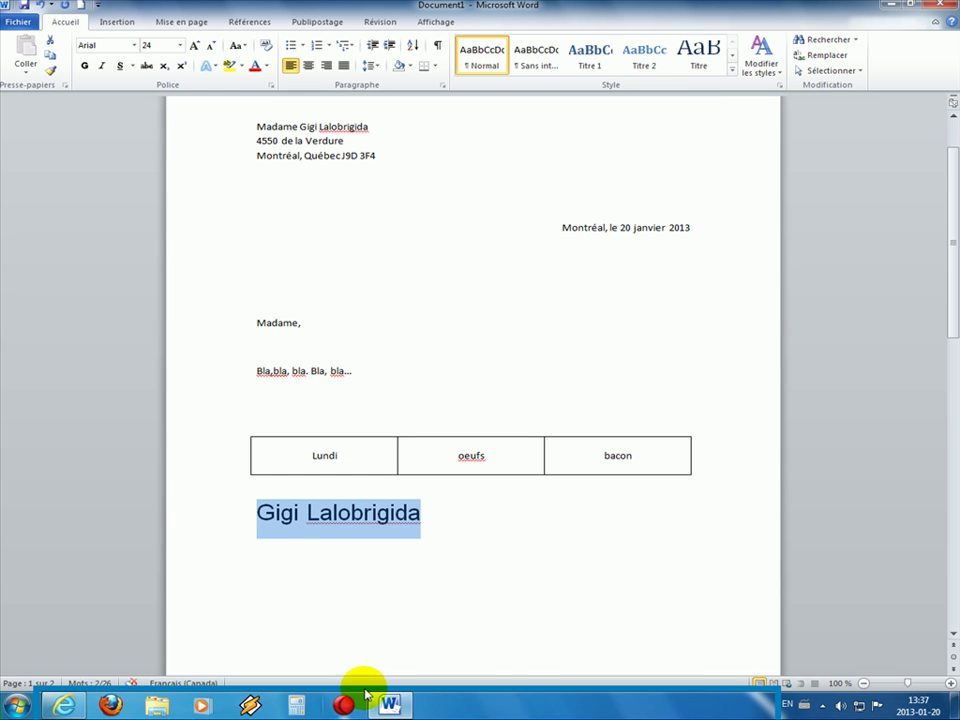
click(244, 514)
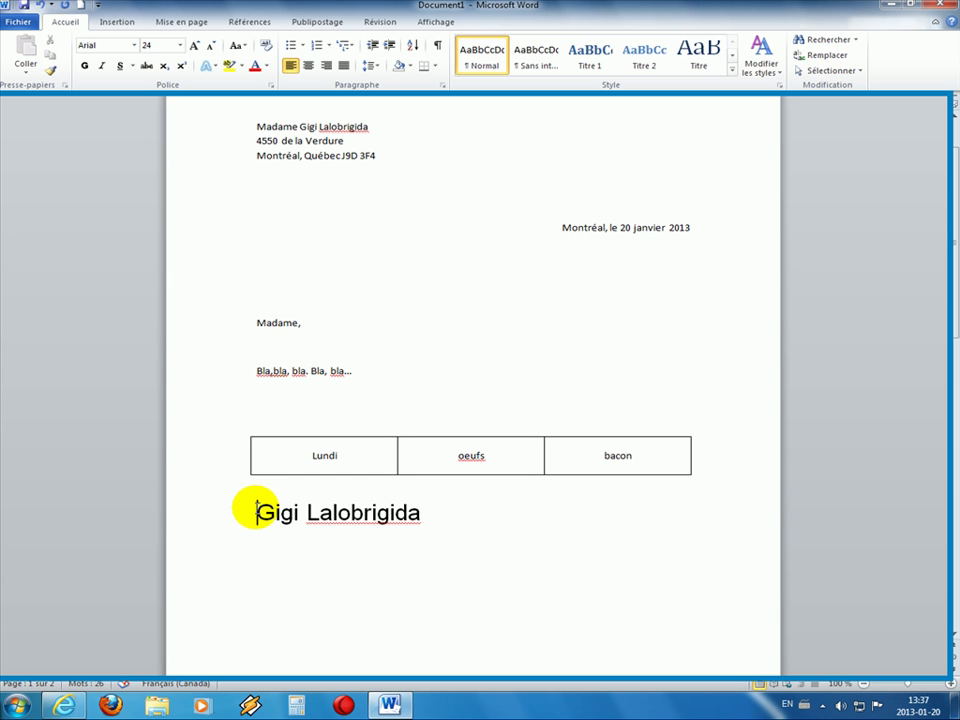
drag(257, 510, 424, 514)
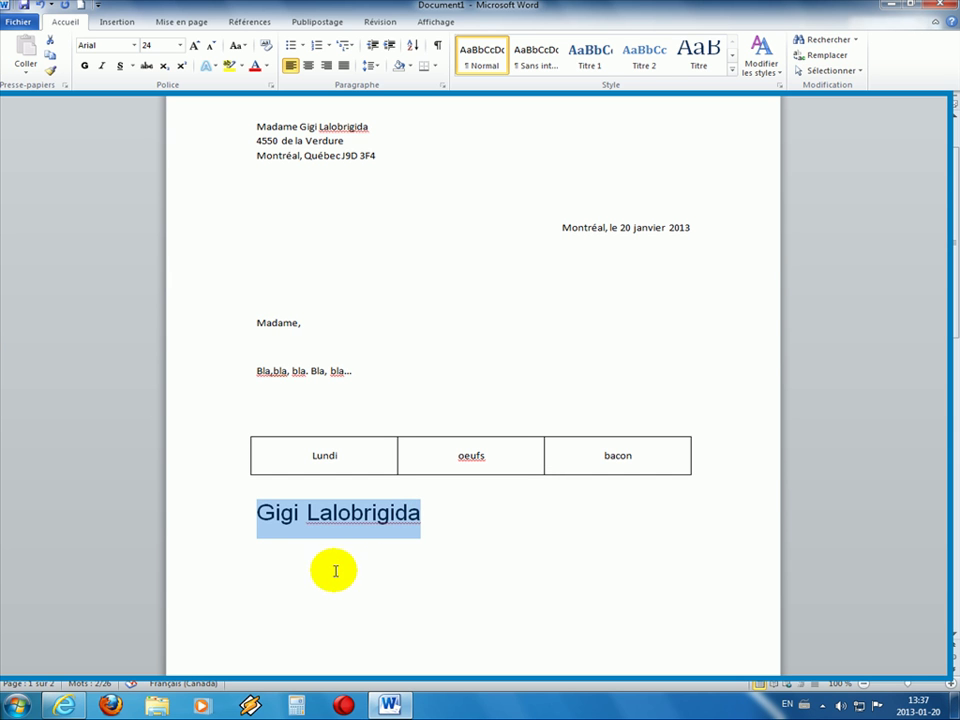
click(155, 45)
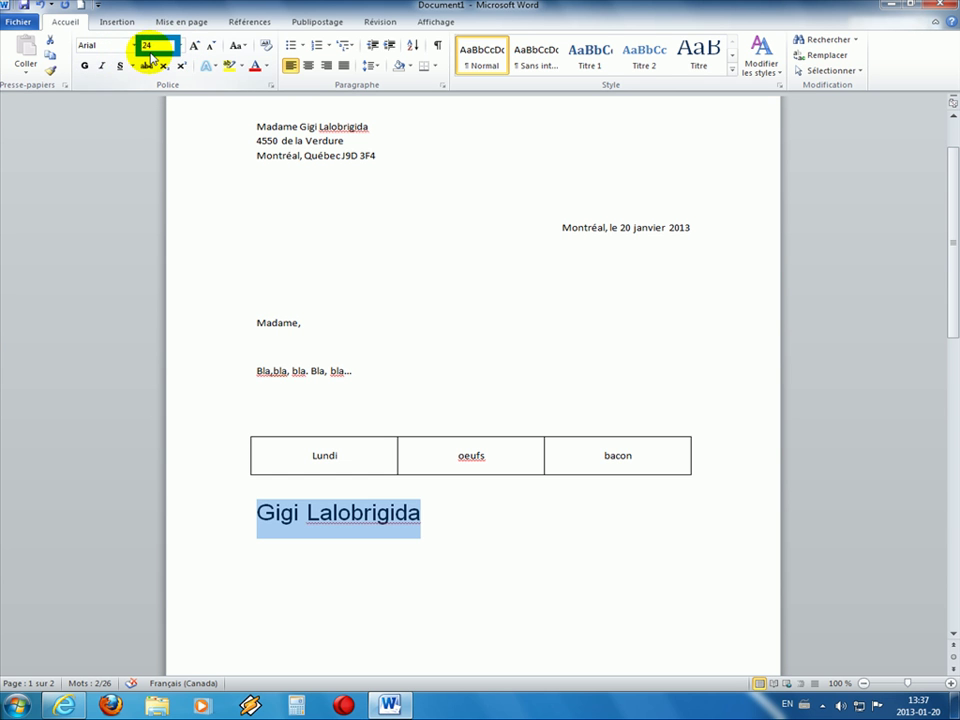
click(138, 47)
click(135, 45)
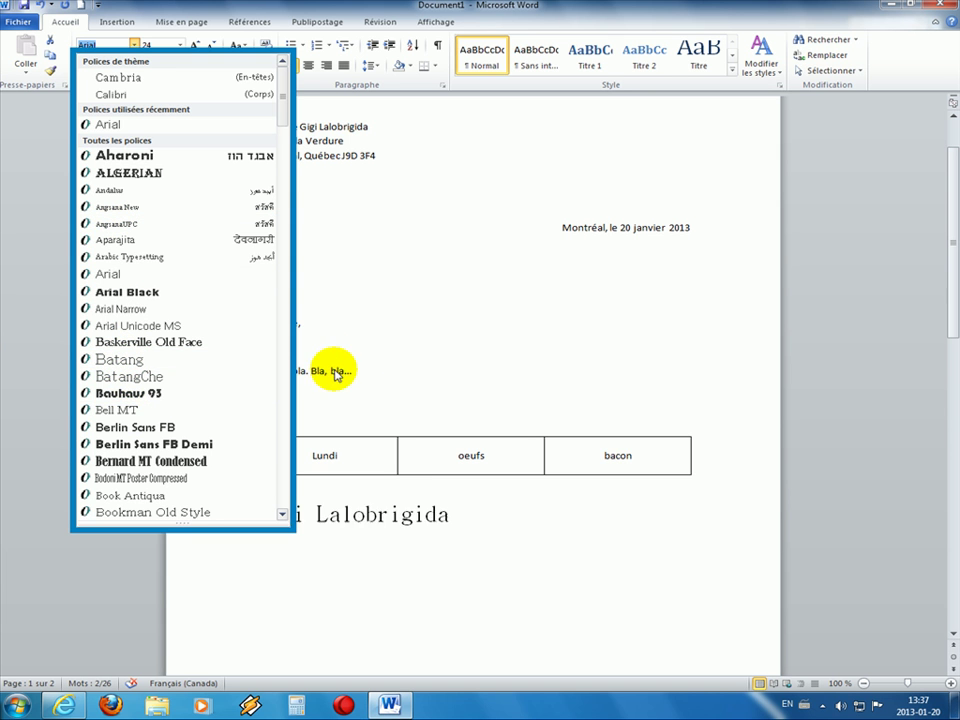
click(380, 487)
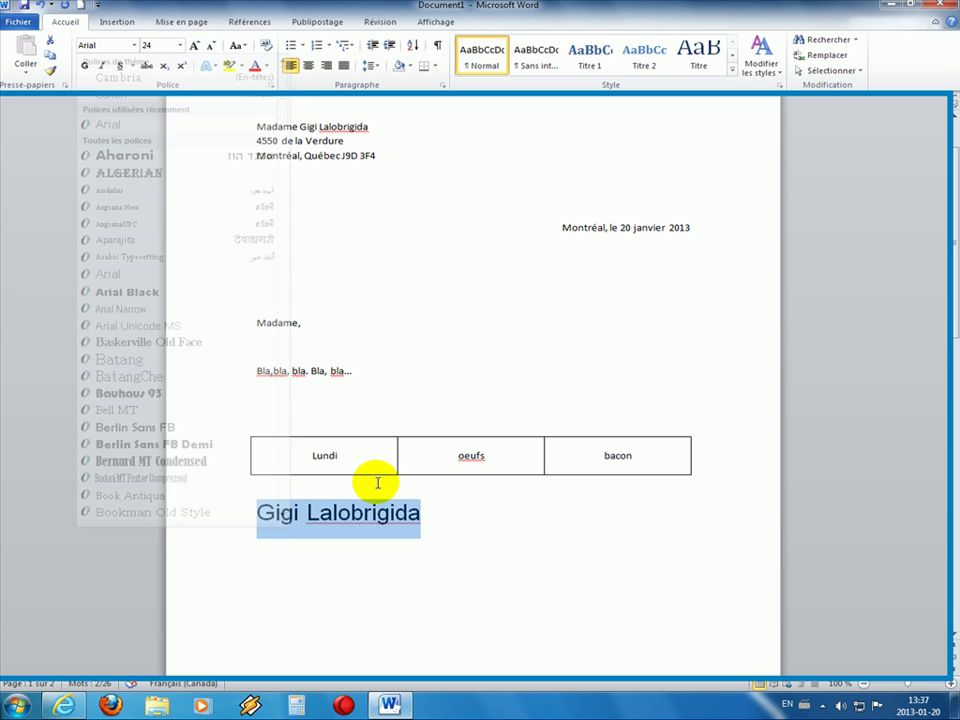
Step: Insert two additional empty lines between the table and the large name
click(261, 481)
key(Return)
key(Return)
key(Return)
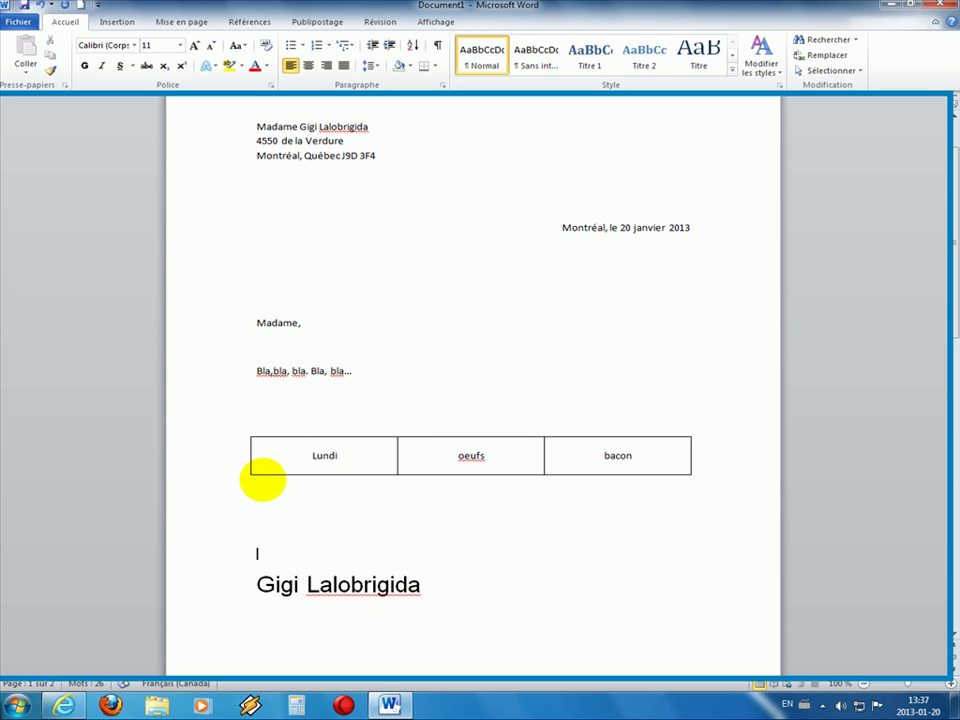
key(Delete)
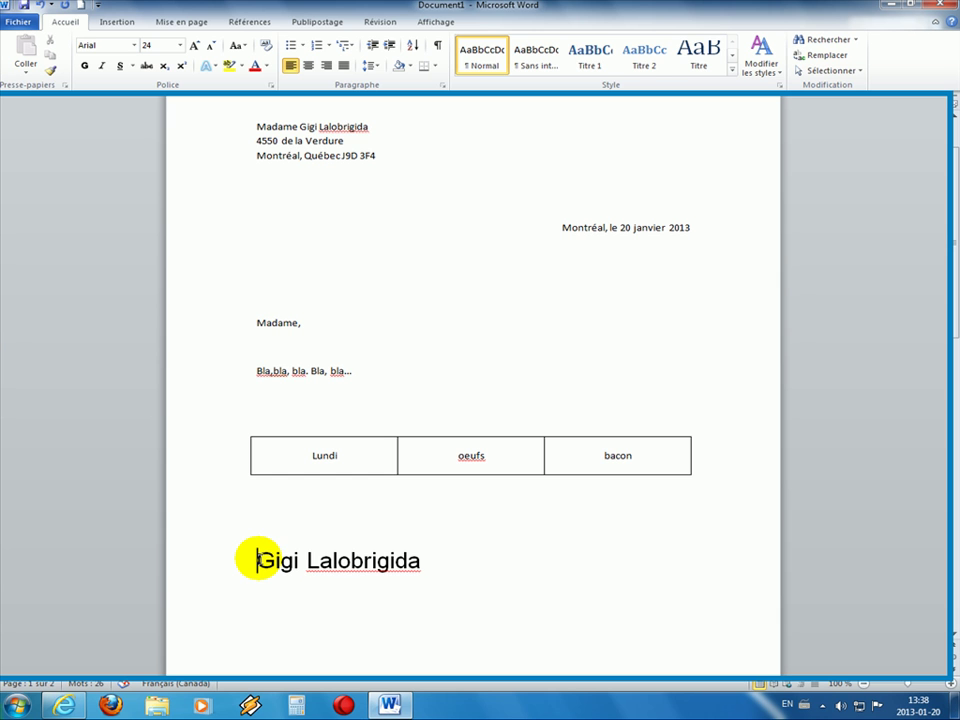
Step: Set the font size of the name below the table to 22
drag(258, 560, 420, 560)
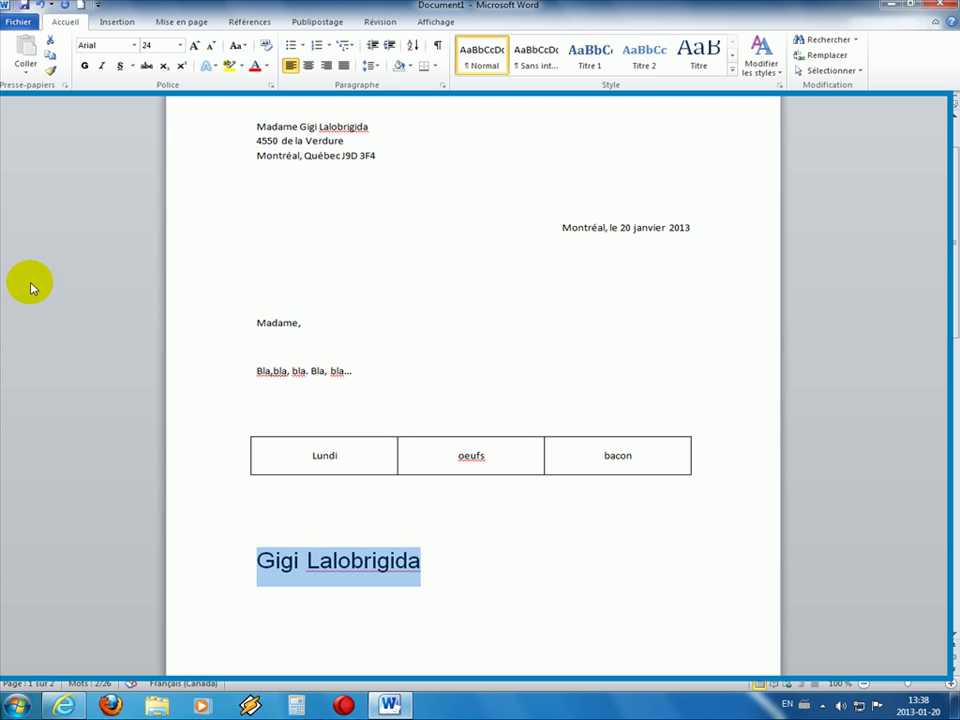
click(180, 47)
click(152, 170)
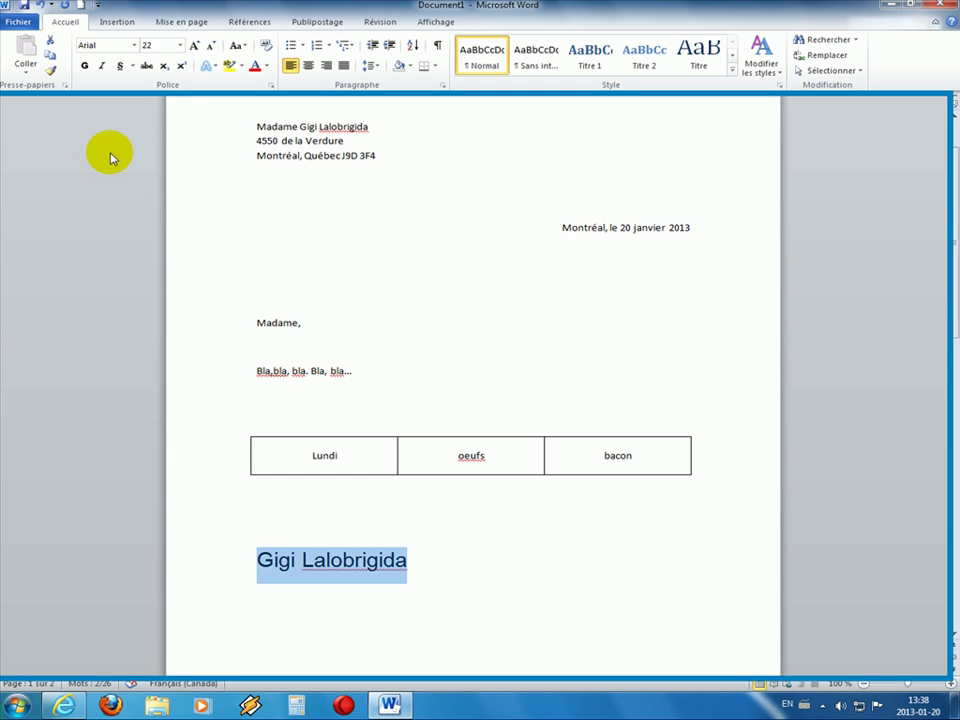
Step: Try italic, bold and underline one after another on the name below the table, removing each again
click(103, 66)
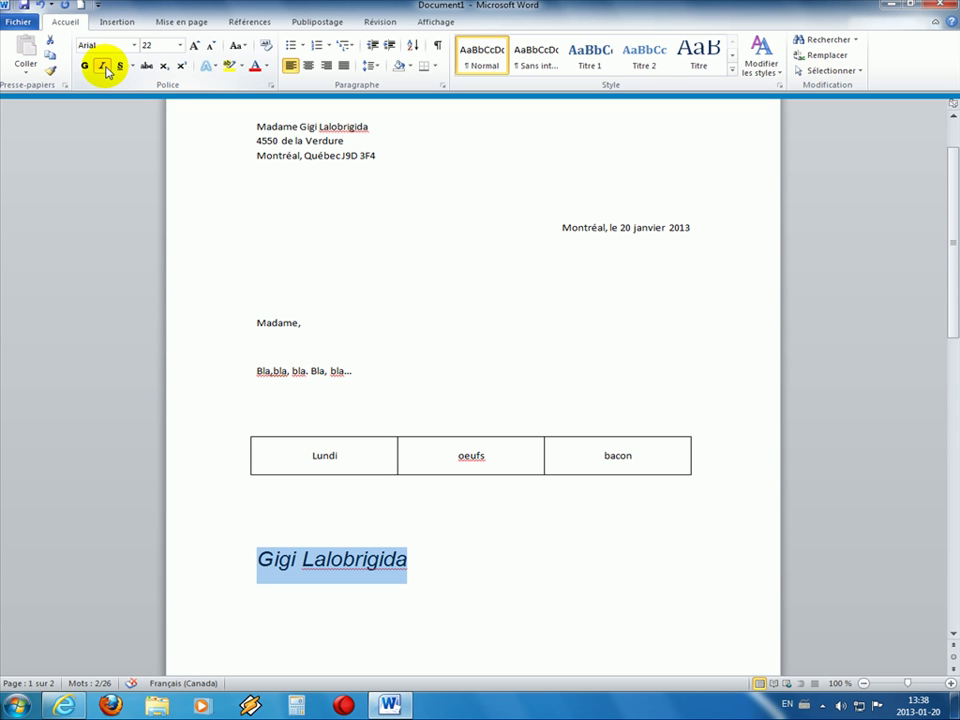
click(103, 66)
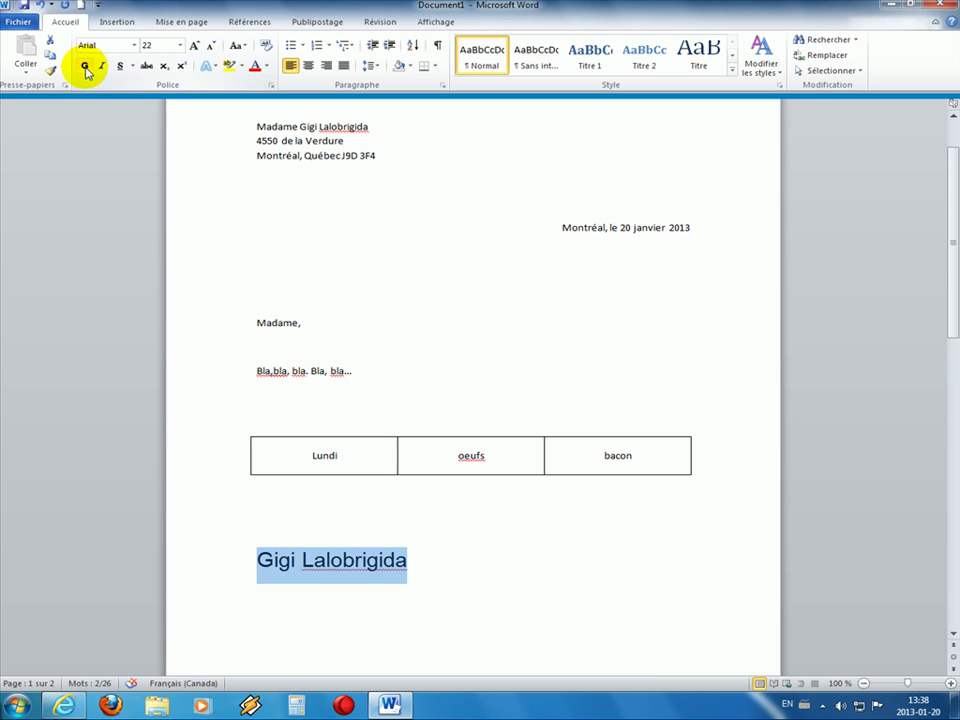
click(86, 67)
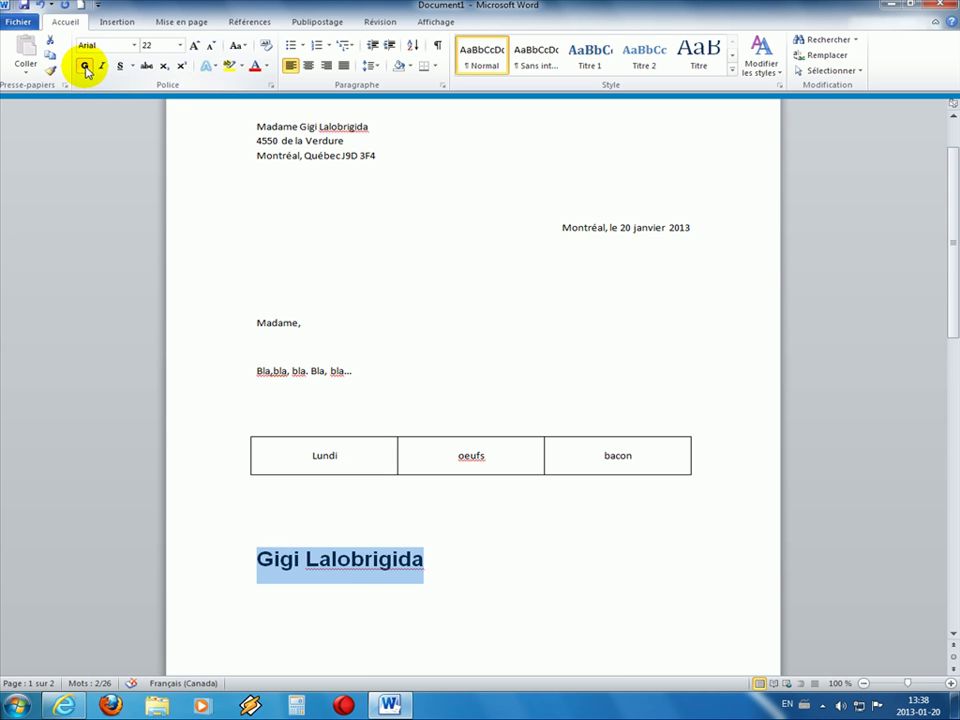
click(86, 67)
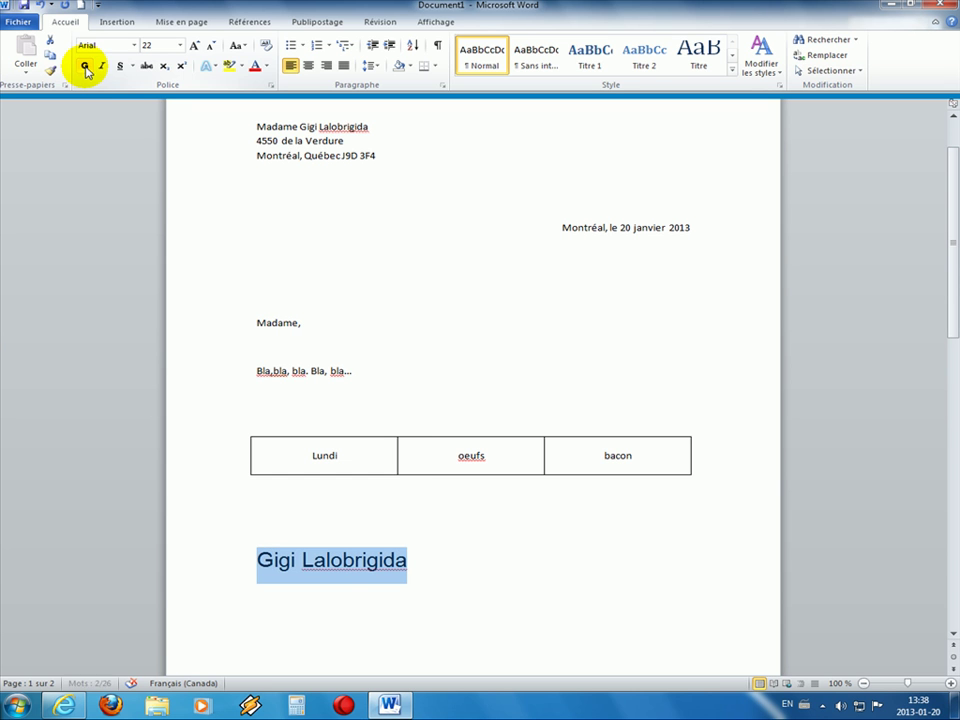
click(120, 66)
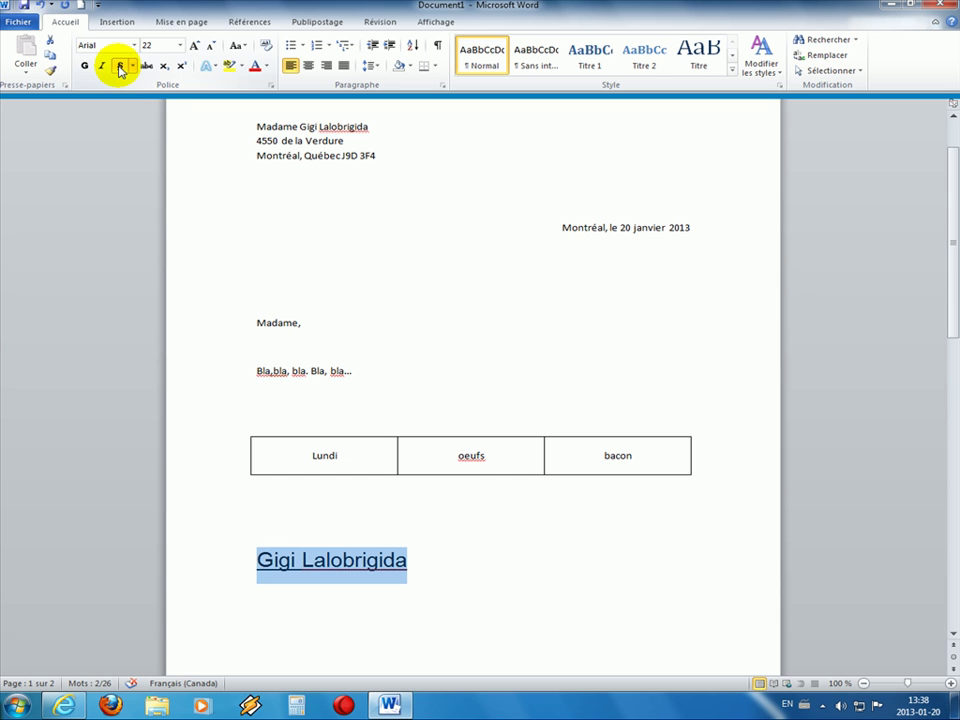
click(120, 67)
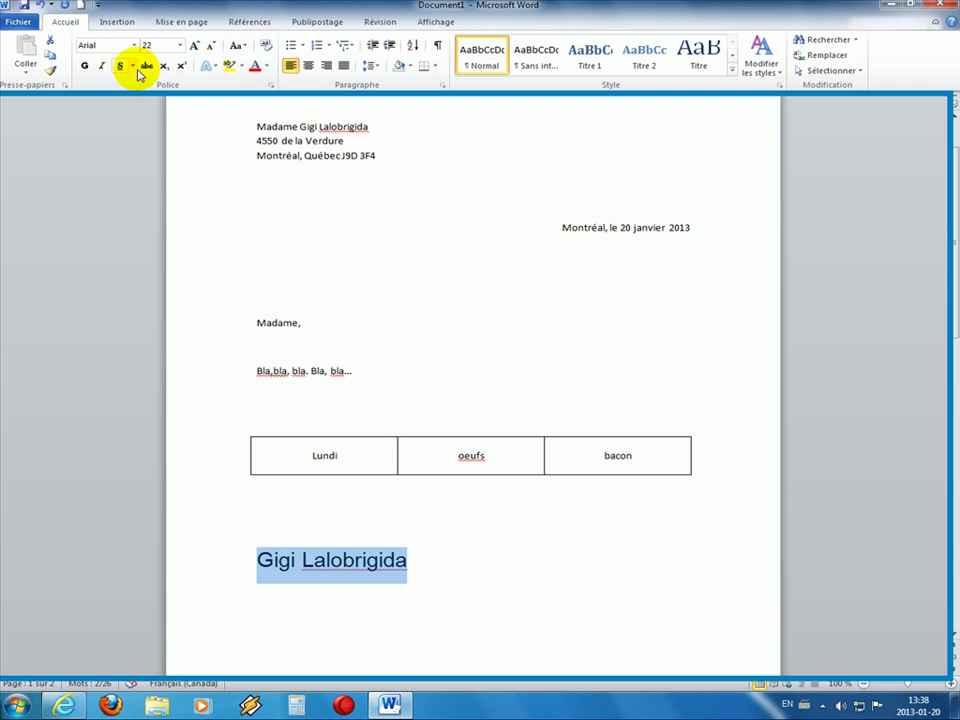
Step: Try a double underline and a dashed underline on the name below the table
click(135, 66)
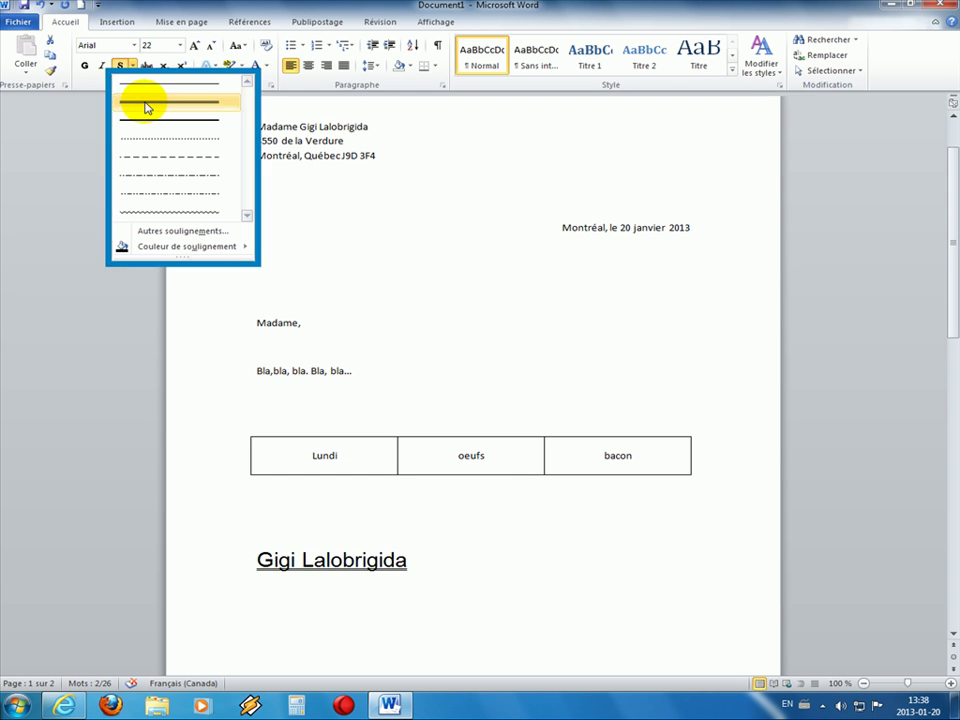
click(145, 103)
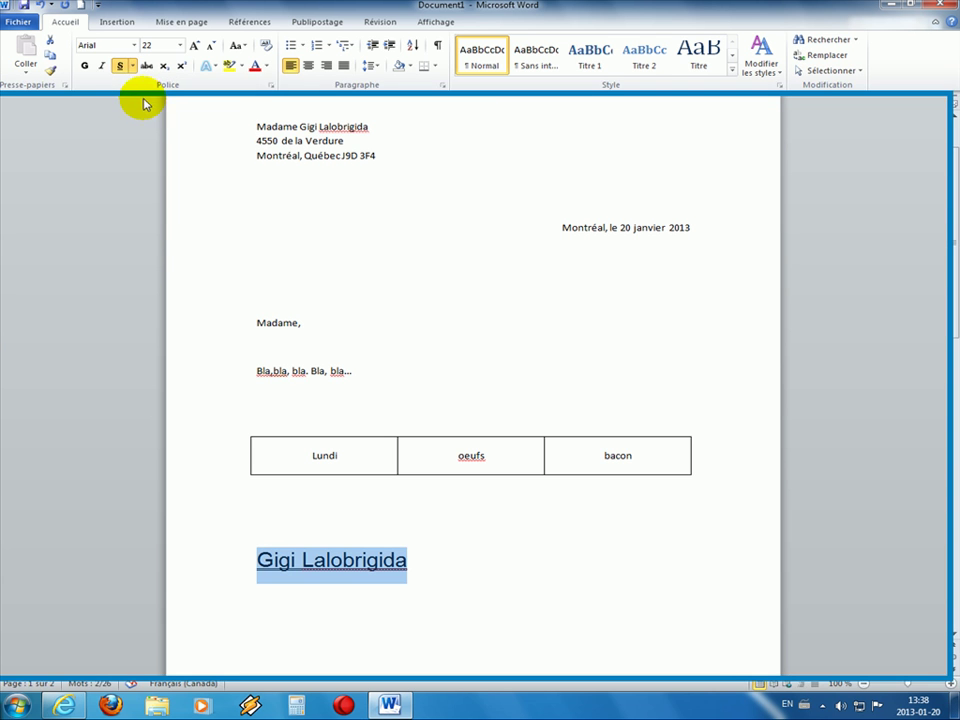
click(132, 68)
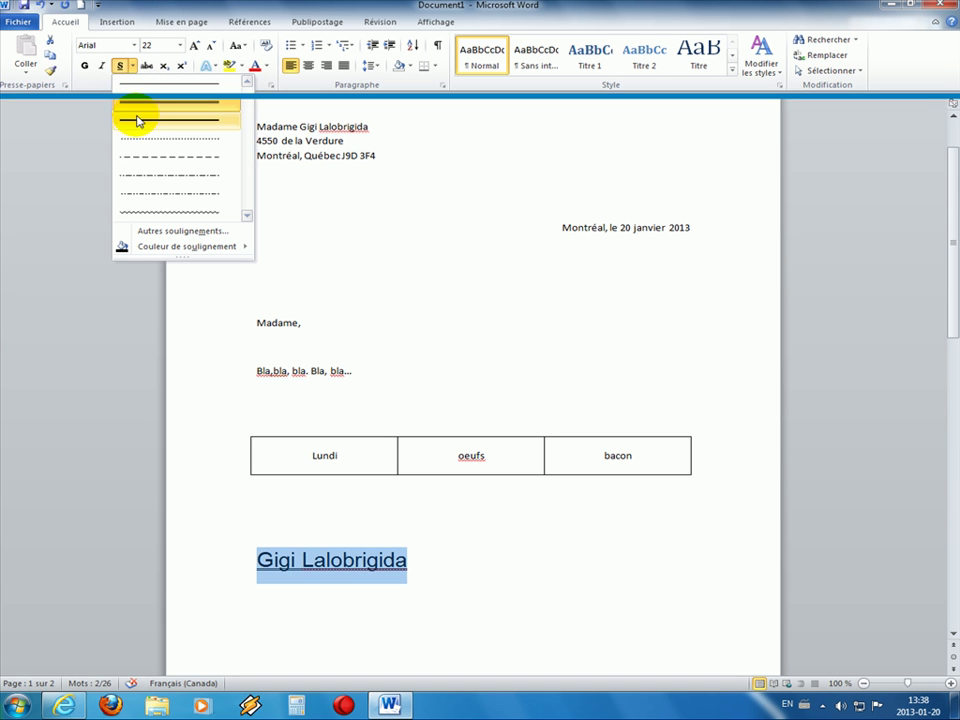
click(141, 155)
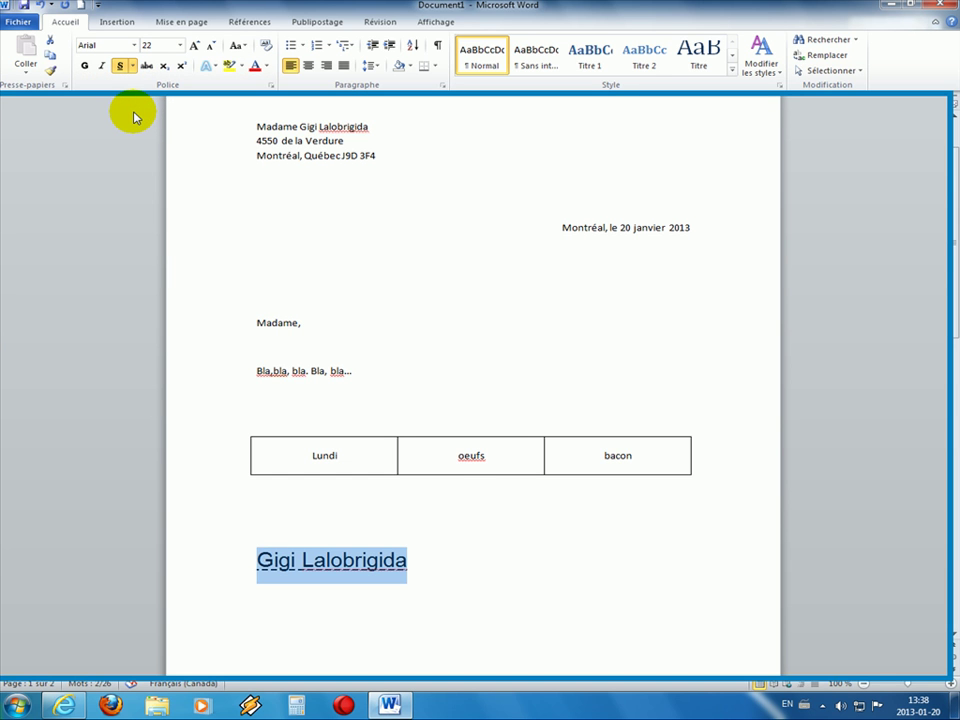
Step: Apply a wavy underline to the name below the table and deselect it
click(132, 66)
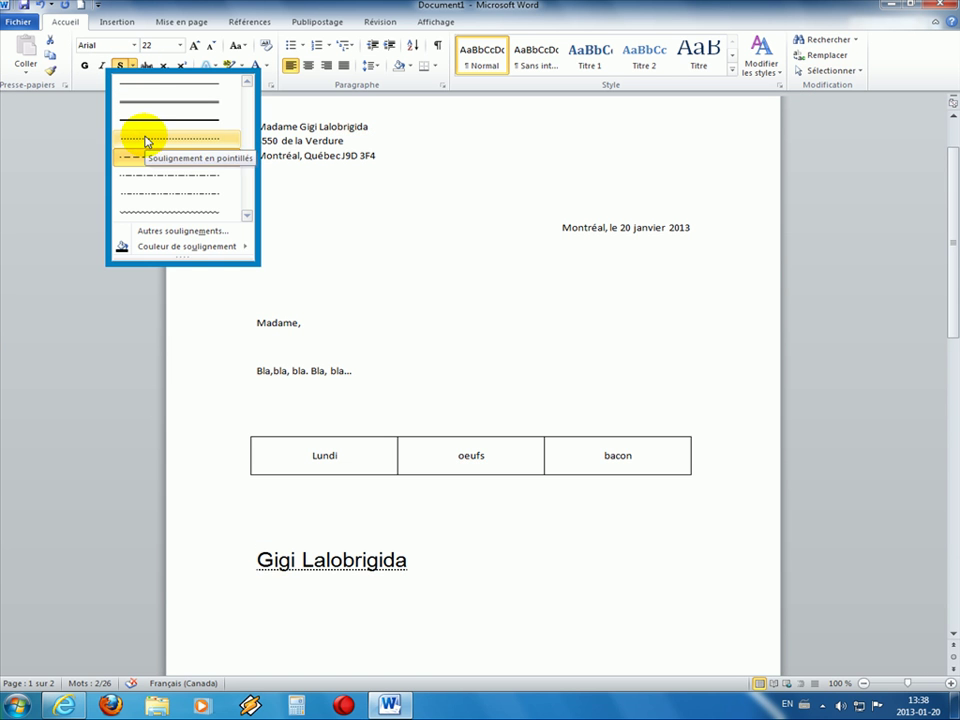
click(167, 212)
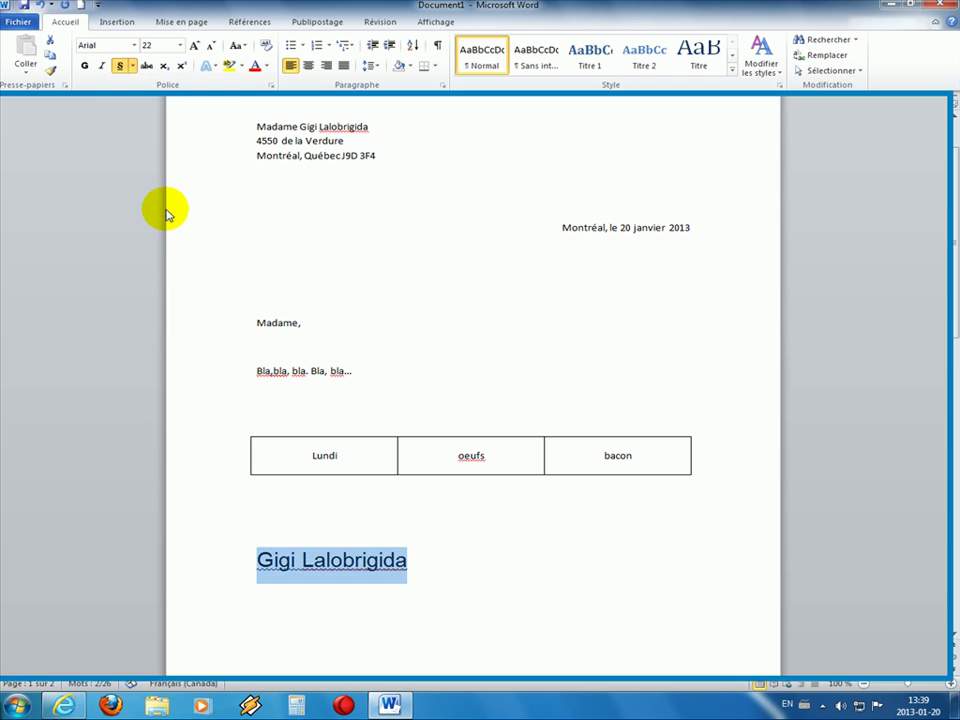
click(418, 557)
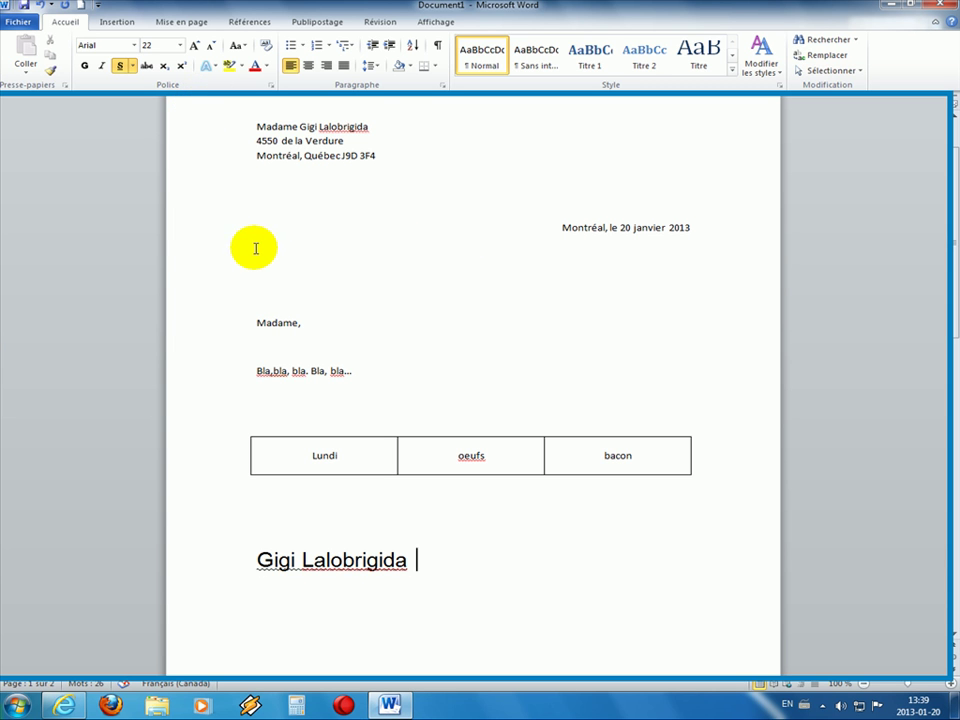
Step: Start saving the letter under a new name in the Documents library, adding "ce 20 janvier 2013" after the addressee's name in the file name
click(20, 24)
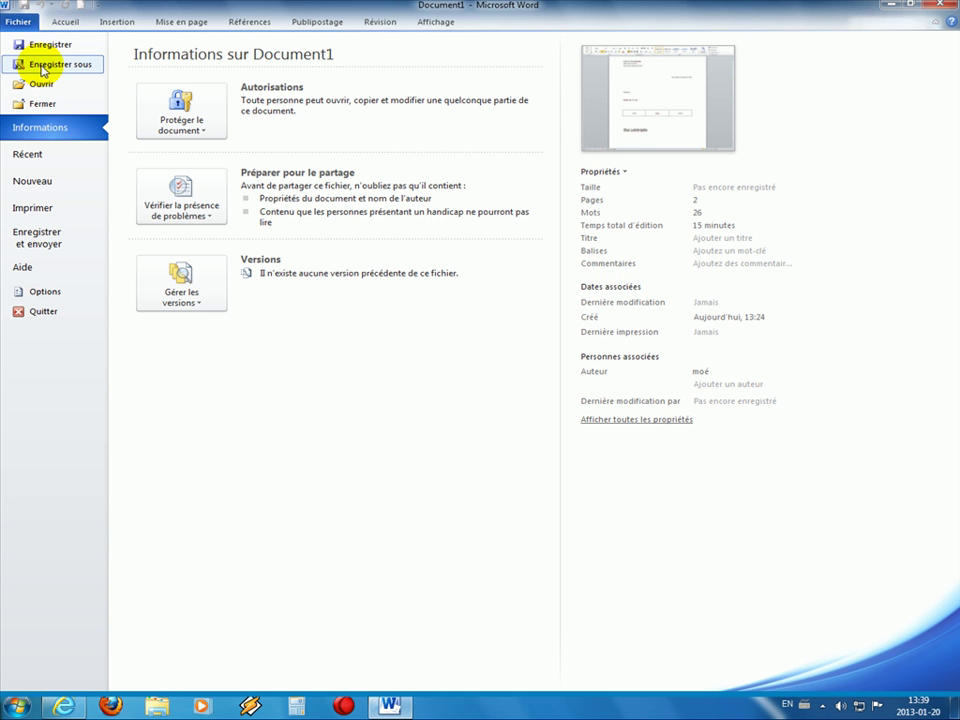
click(42, 66)
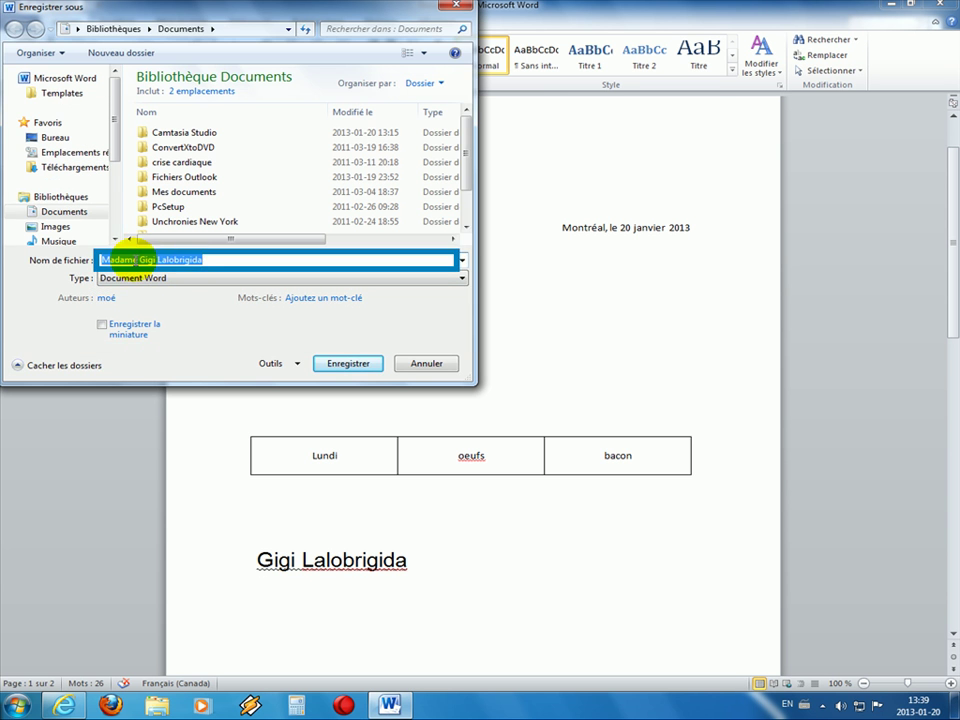
click(215, 259)
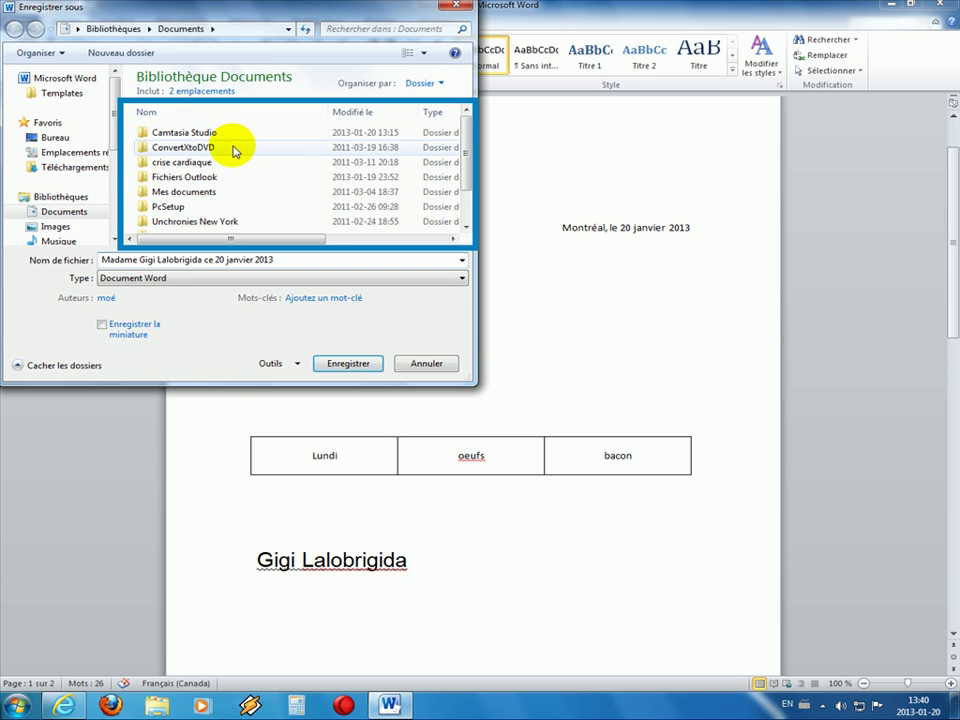
scroll(467, 195, down, 1)
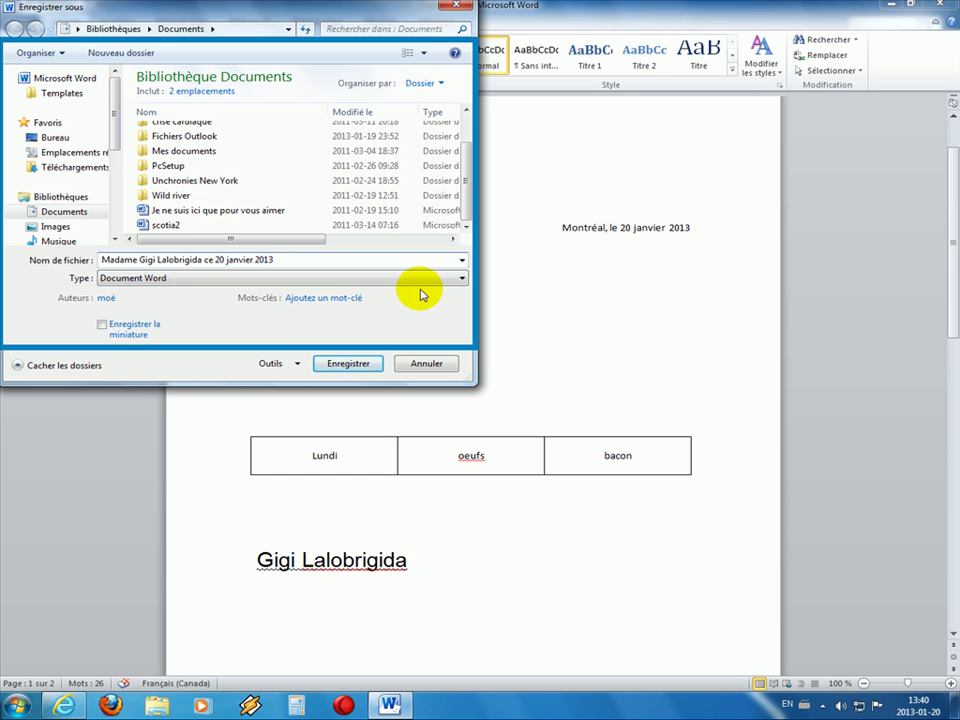
Step: Set the file type to Document Word 97-2003 and save the letter
click(461, 278)
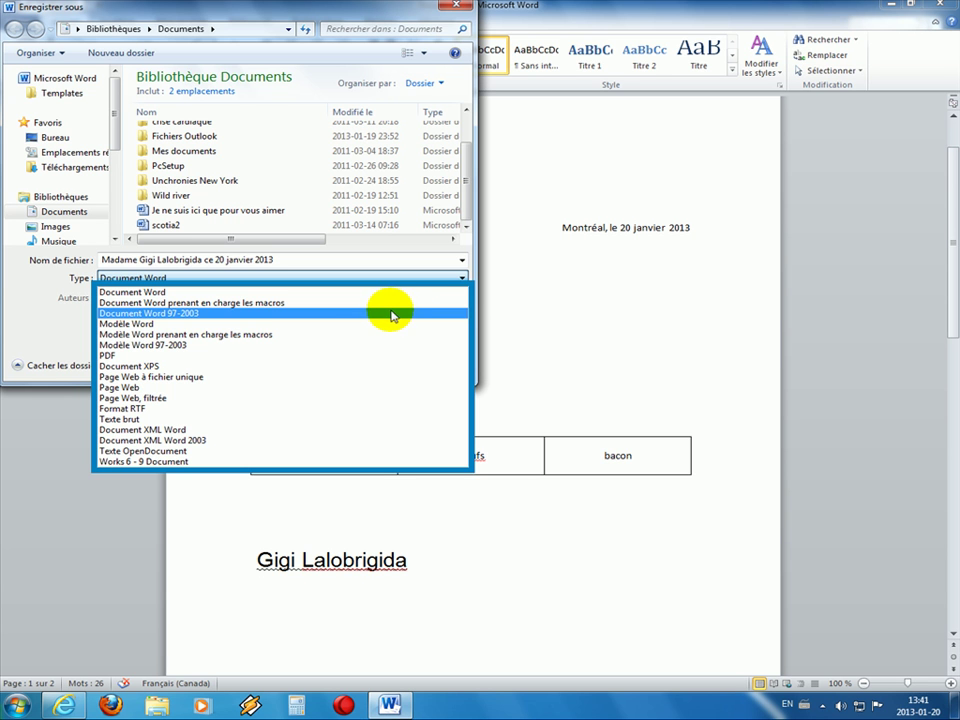
click(463, 260)
click(463, 260)
click(463, 260)
click(463, 260)
click(312, 260)
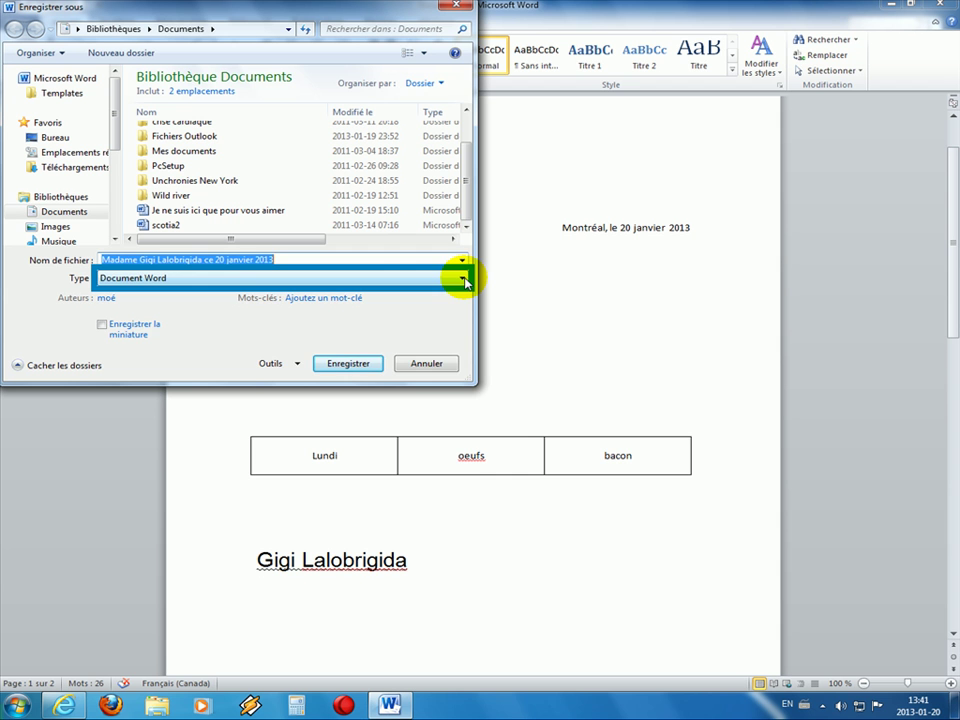
click(463, 278)
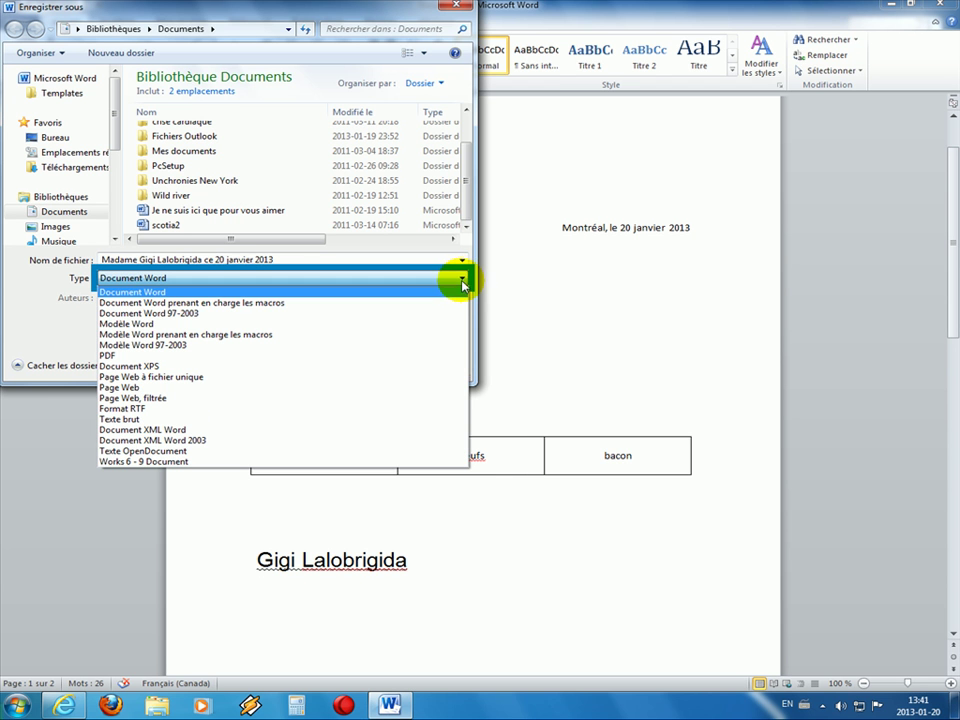
click(391, 318)
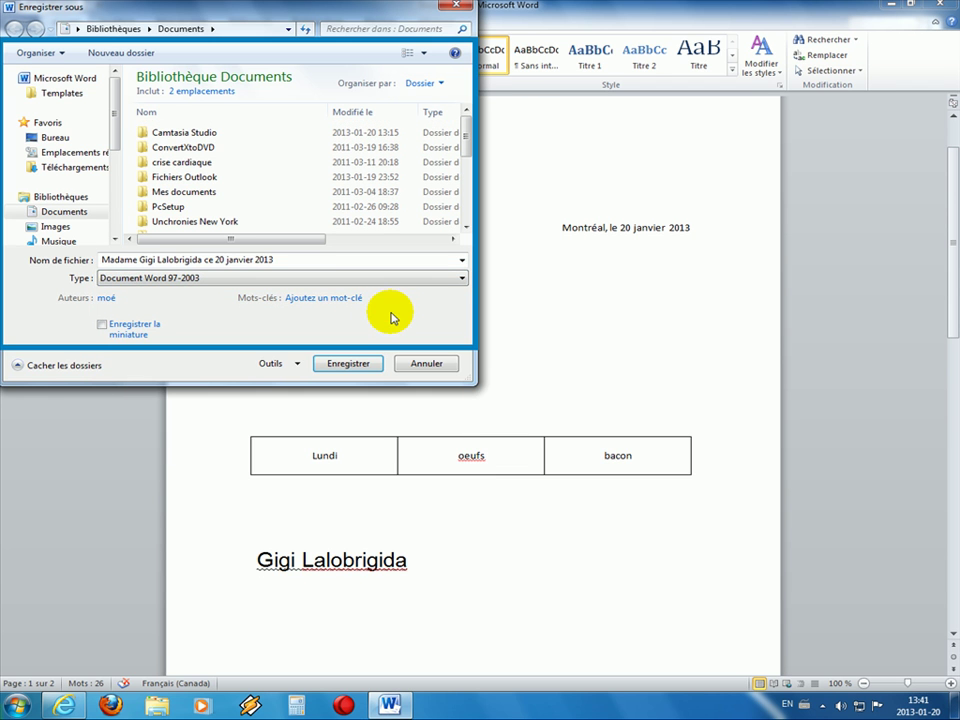
click(351, 365)
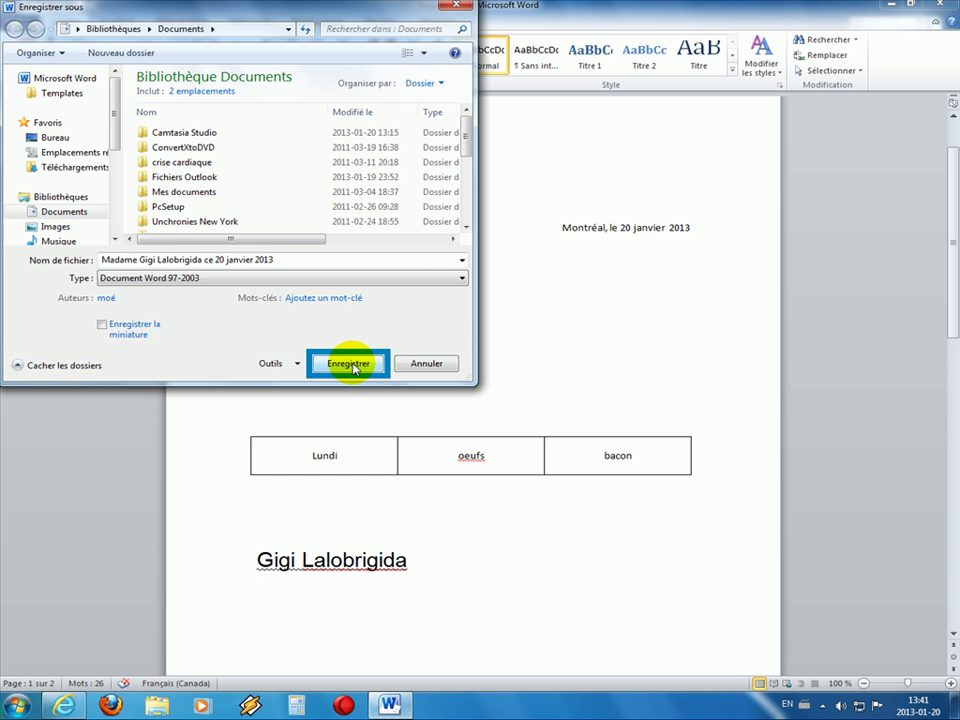
click(350, 364)
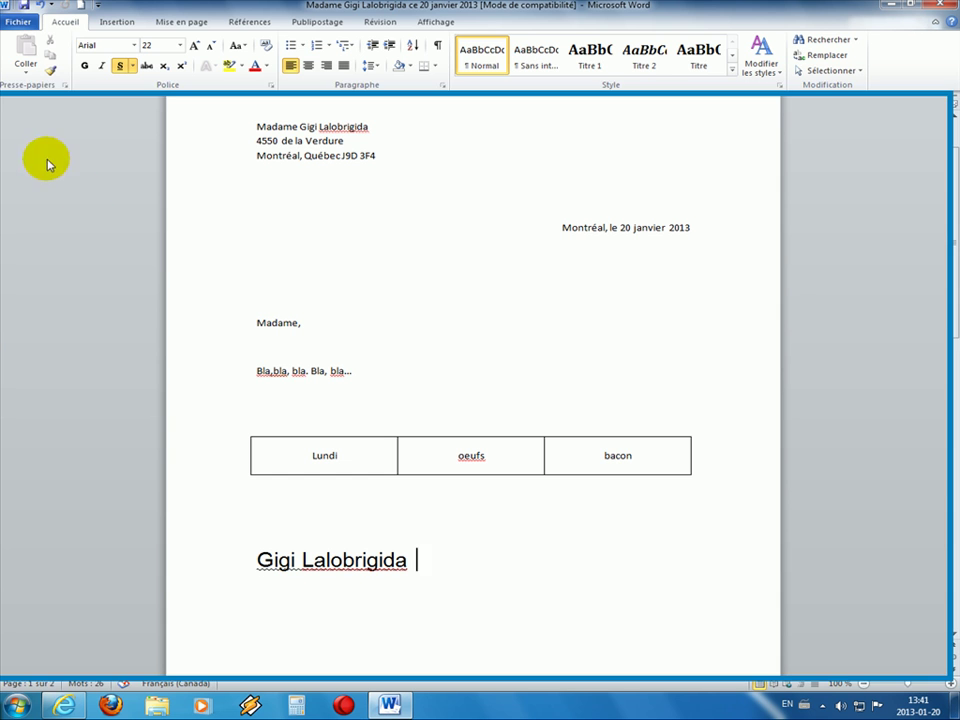
click(7, 6)
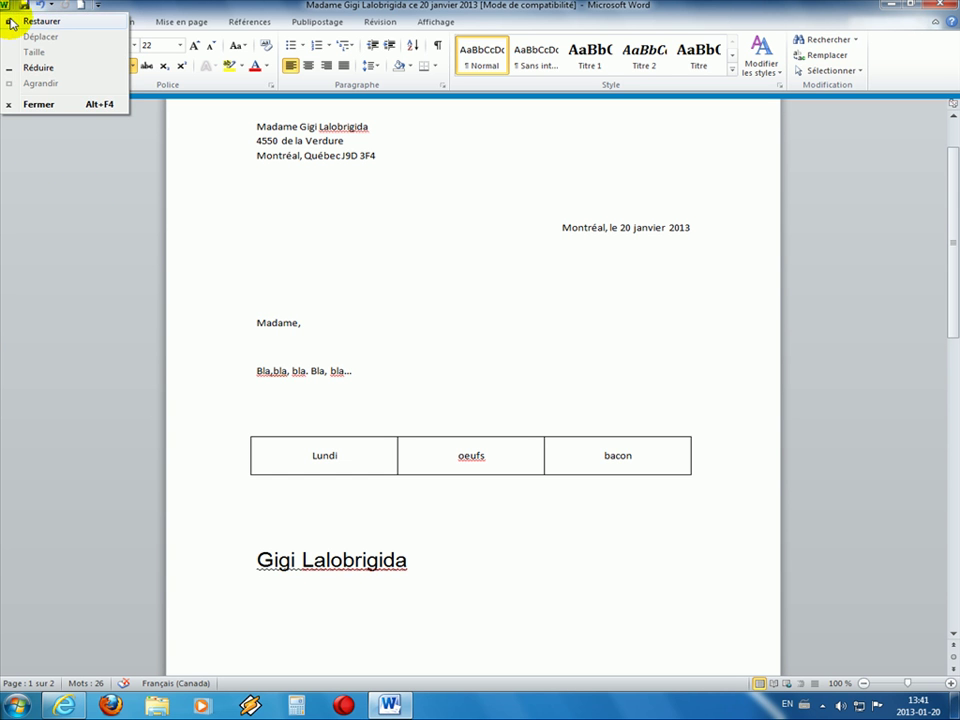
click(16, 144)
click(17, 22)
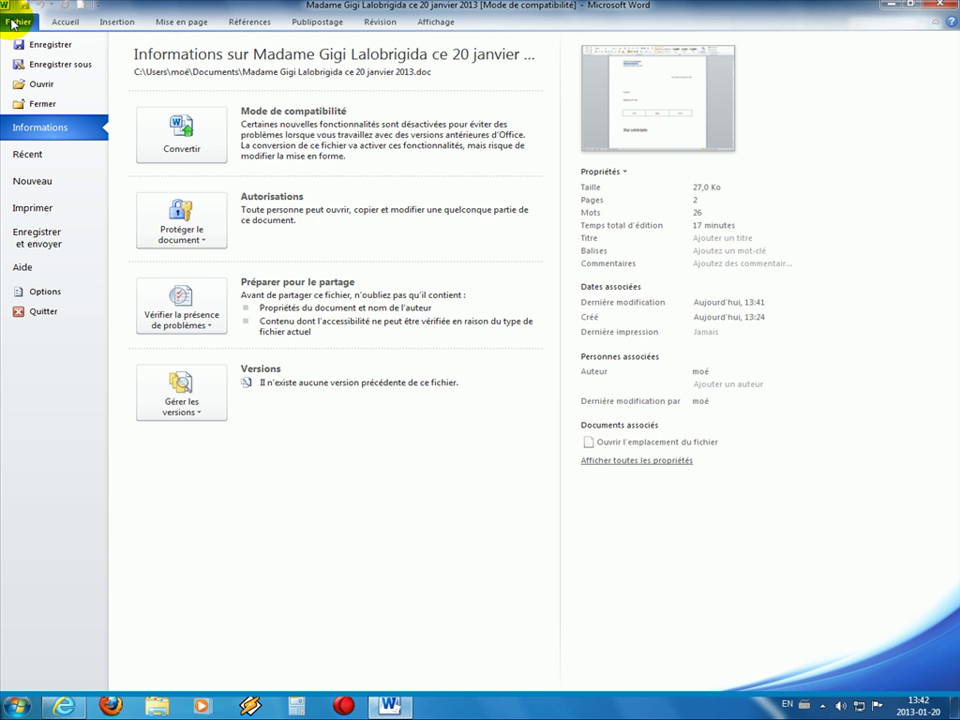
click(20, 24)
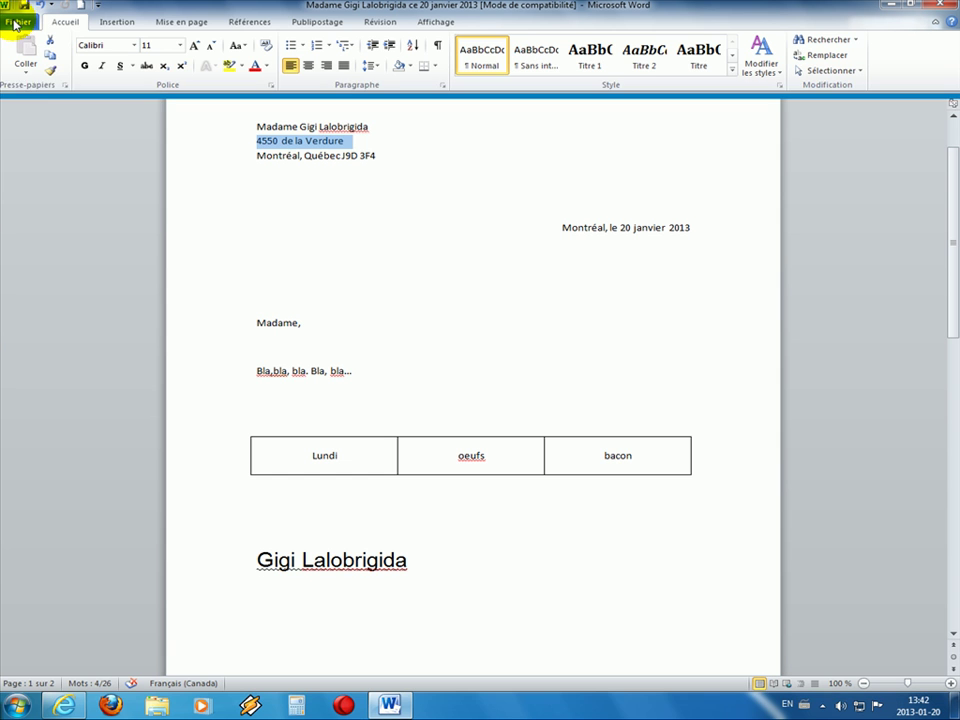
right_click(14, 24)
click(14, 24)
Step: Quit Word to return to the desktop
click(10, 22)
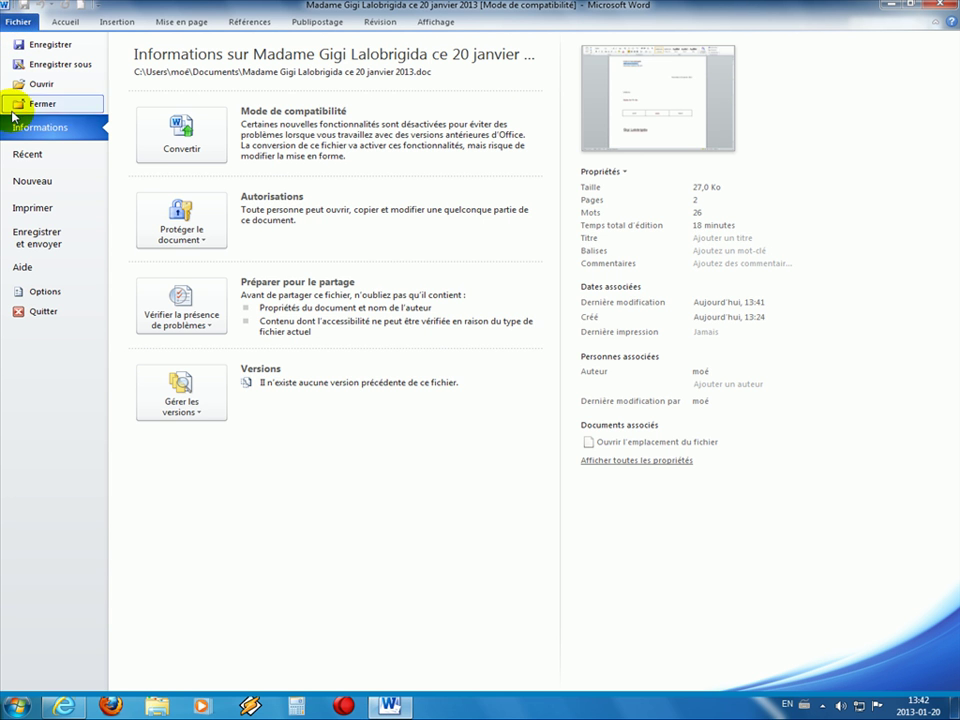
click(45, 313)
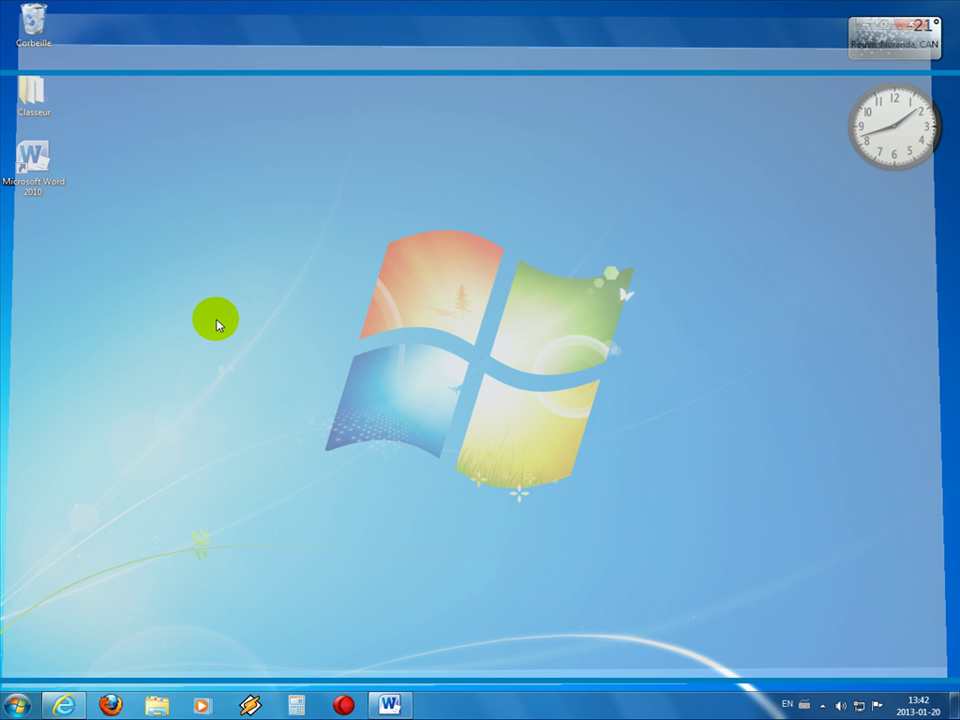